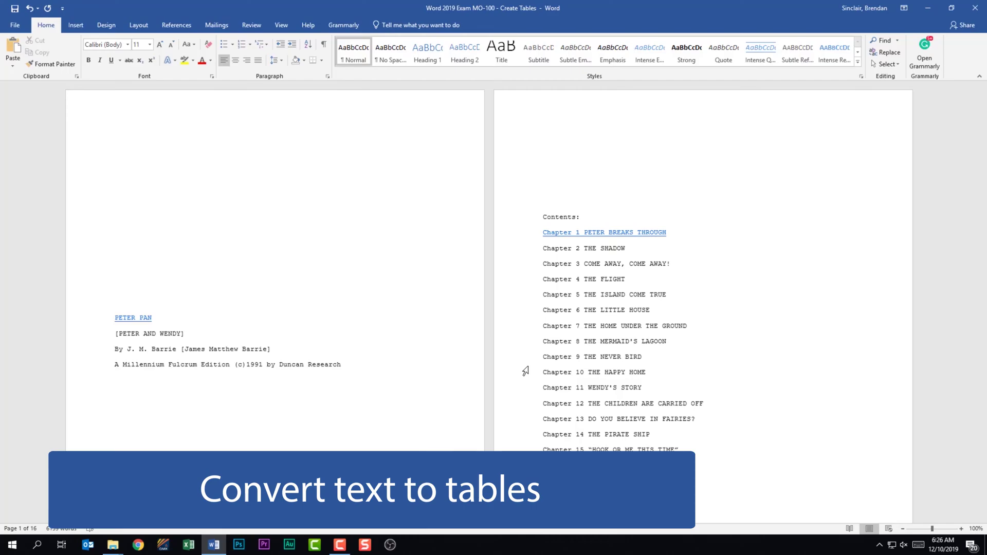
# - Convert the tab-separated list under the Characters heading, from Name to Michael Darling, into a three-column table with fixed column width, separating text at tabs
pyautogui.scroll(-8, 525, 371)
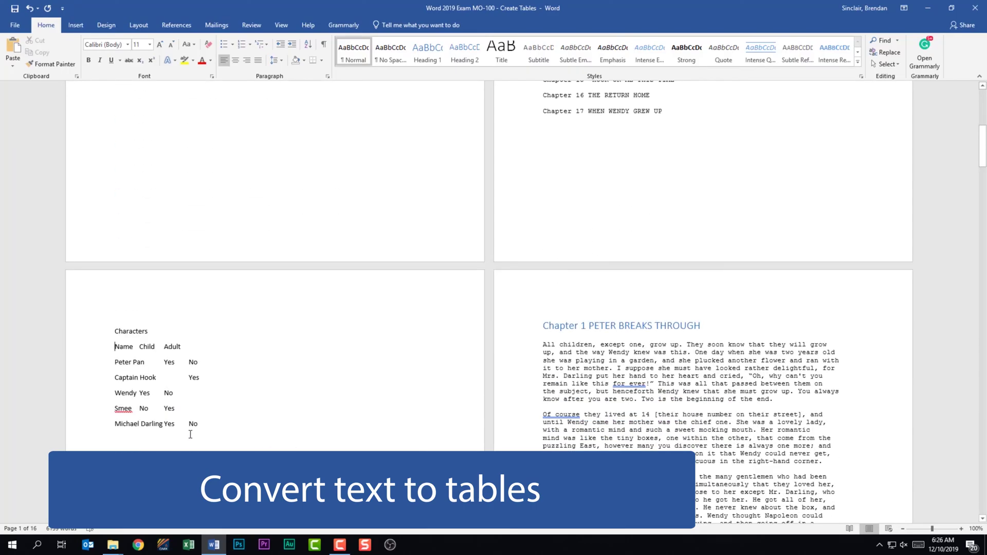
pyautogui.click(211, 378)
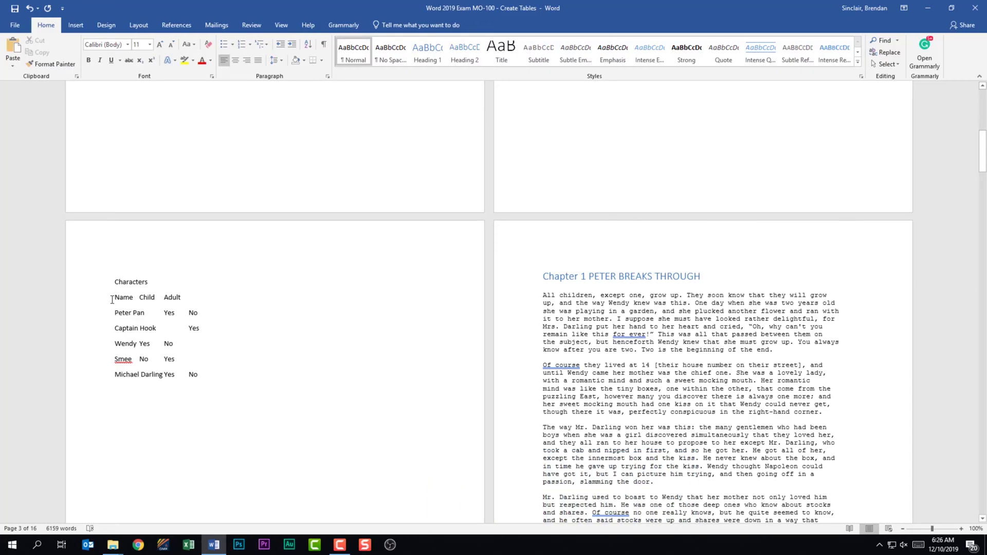
pyautogui.moveTo(114, 297); pyautogui.dragTo(234, 378)
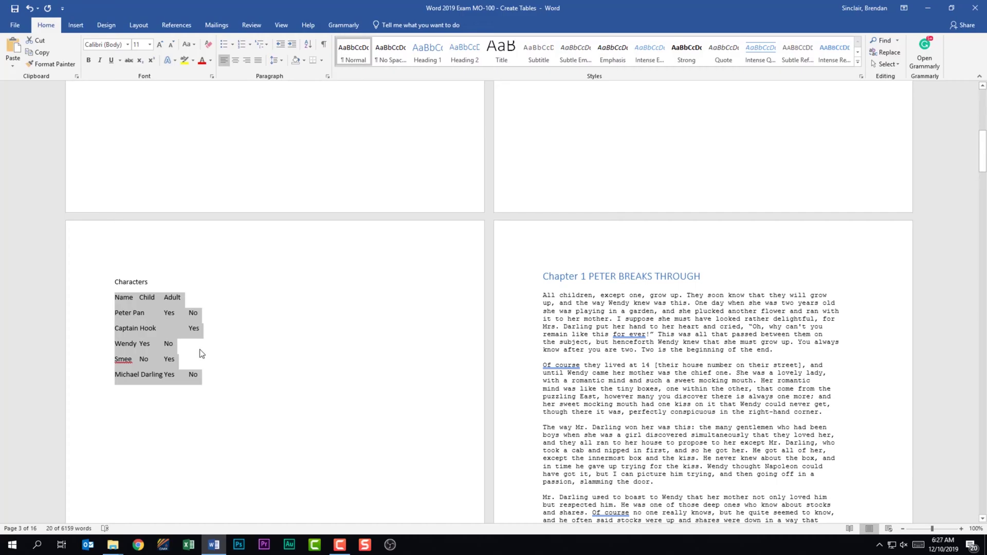
pyautogui.click(79, 26)
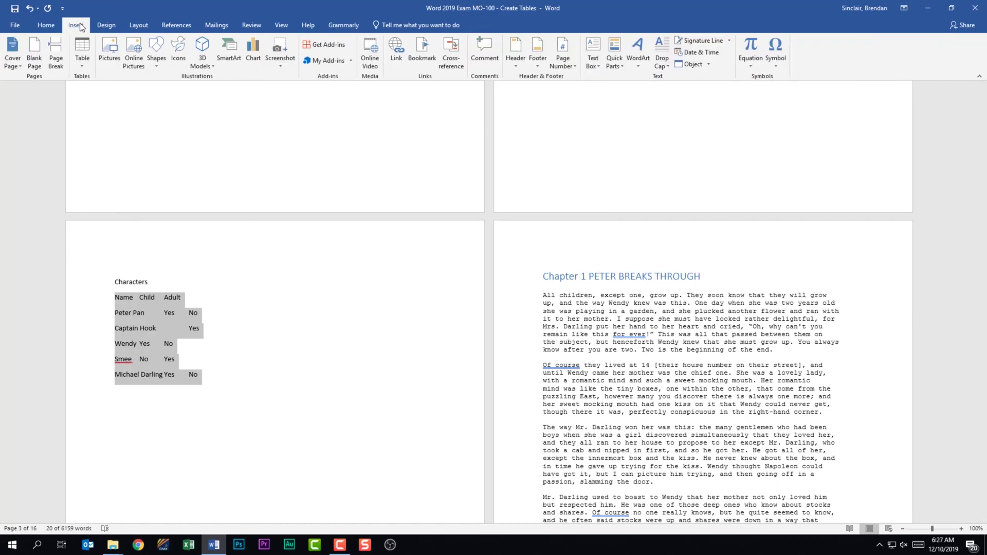
pyautogui.click(84, 70)
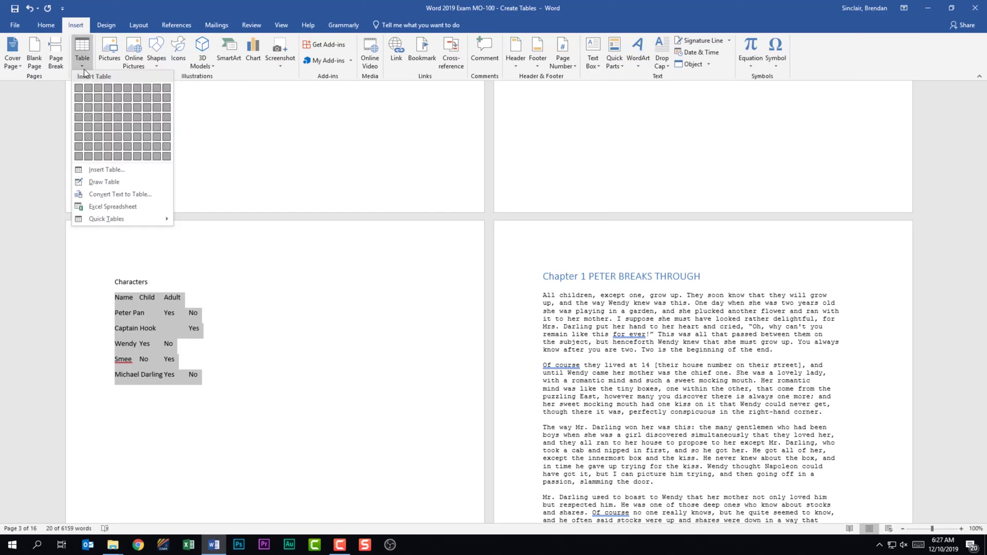
pyautogui.click(157, 195)
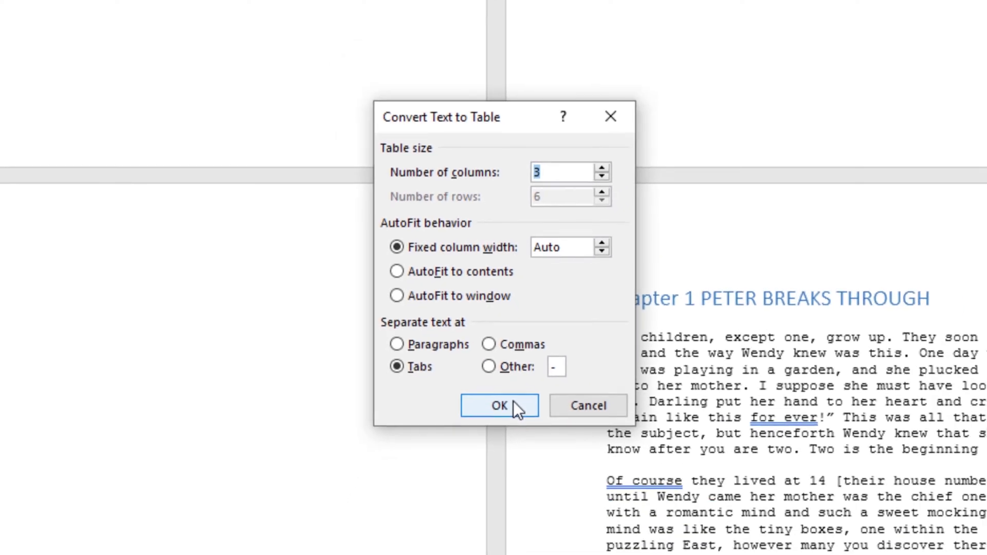
pyautogui.click(513, 404)
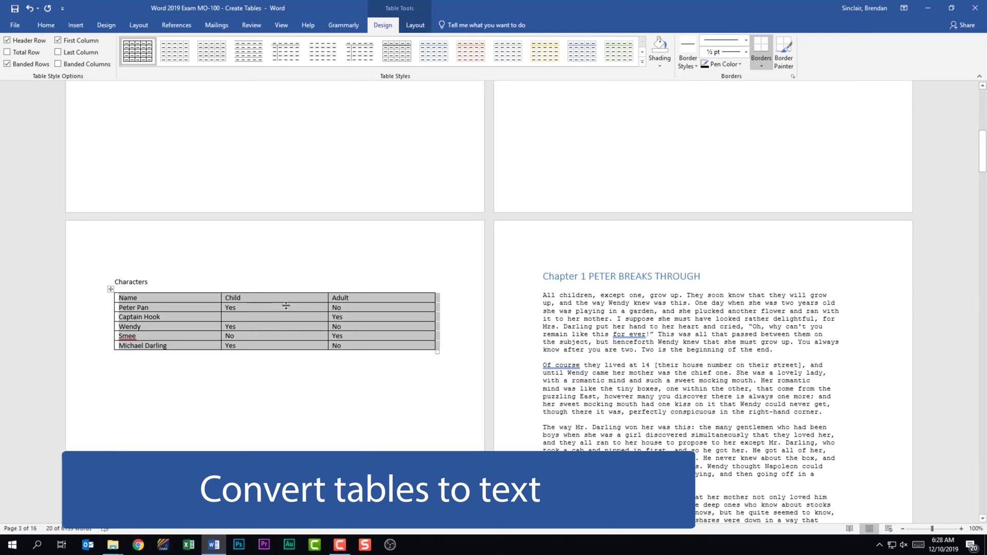
# - Convert the Characters table back to plain text separated with tabs
pyautogui.click(418, 26)
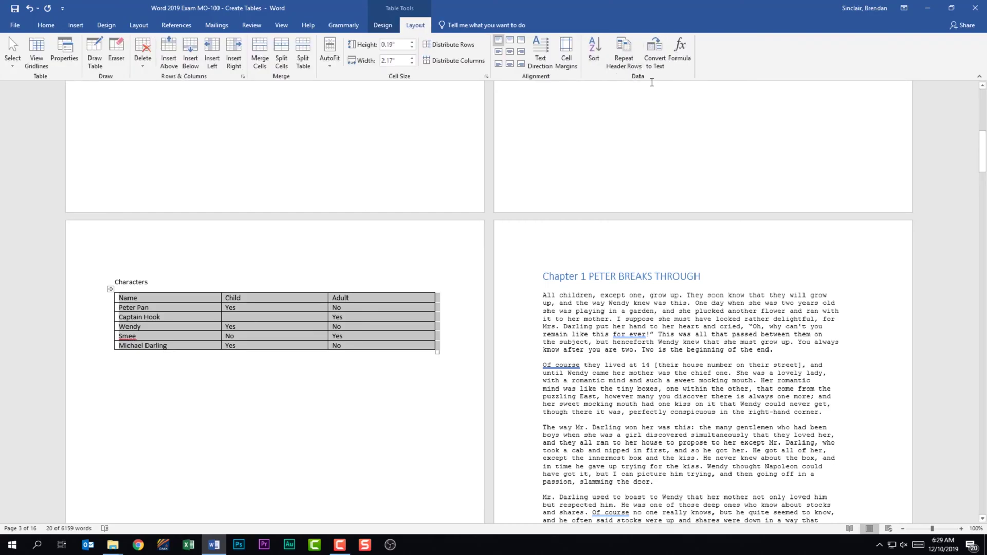
pyautogui.click(656, 49)
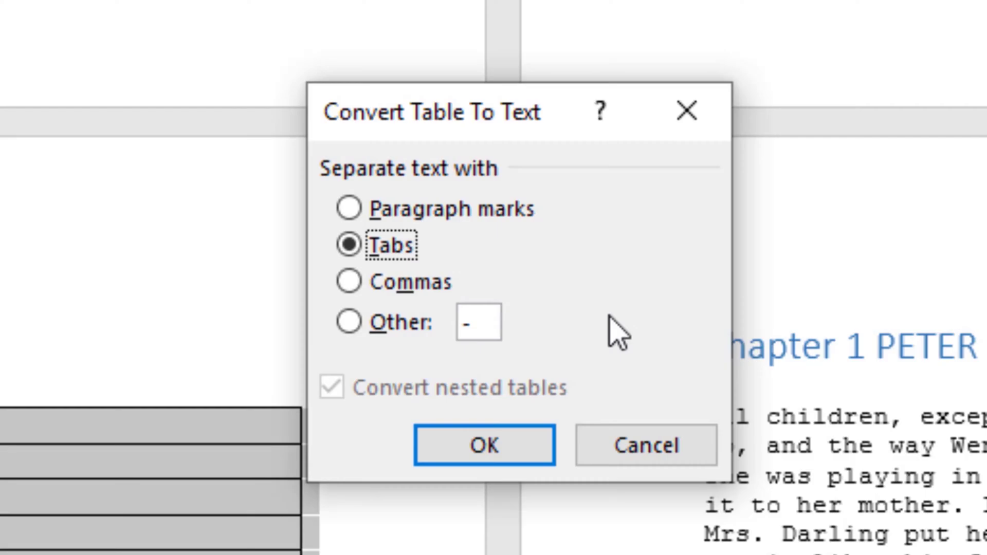
pyautogui.click(486, 447)
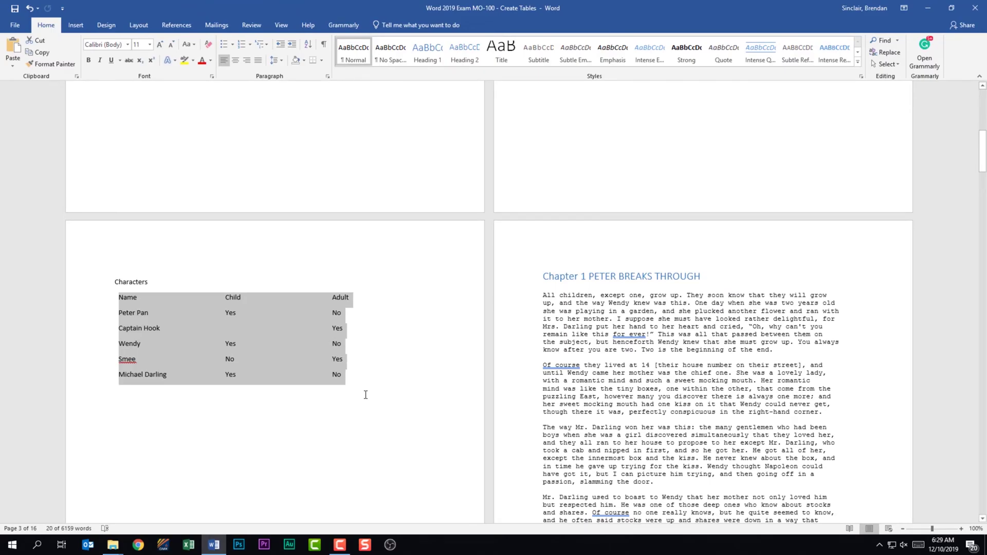
# - Insert a blank table of five columns and three rows on the line below the Characters list
pyautogui.click(365, 394)
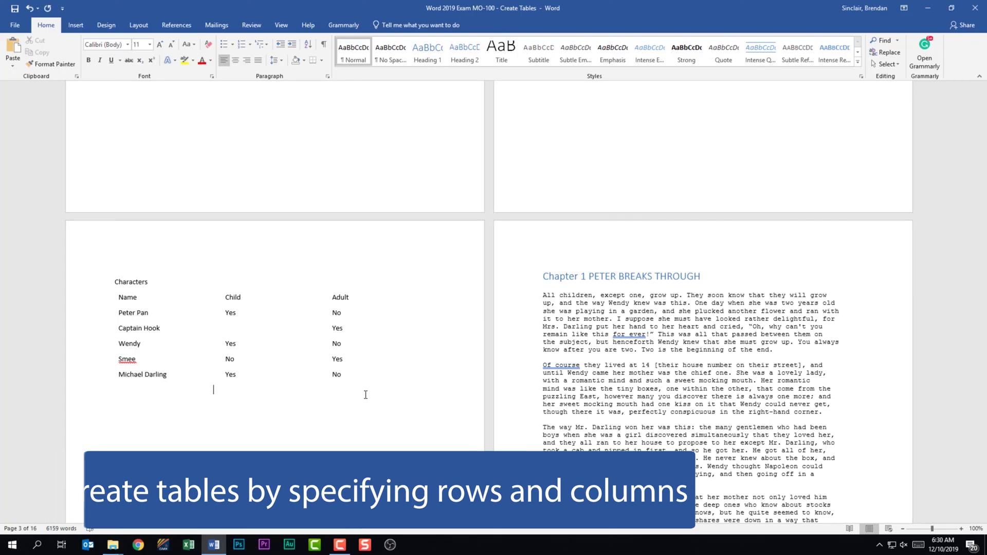
pyautogui.click(77, 25)
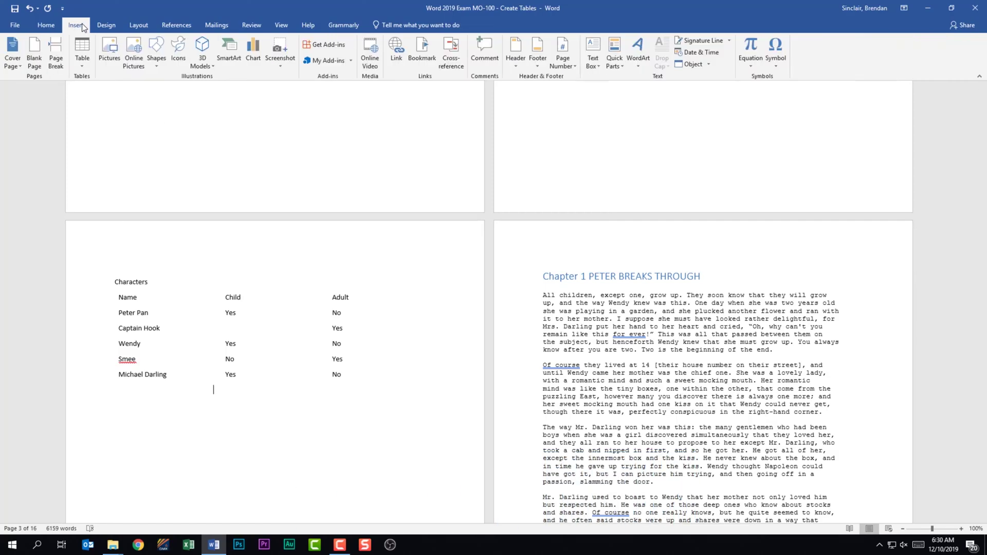
pyautogui.click(83, 64)
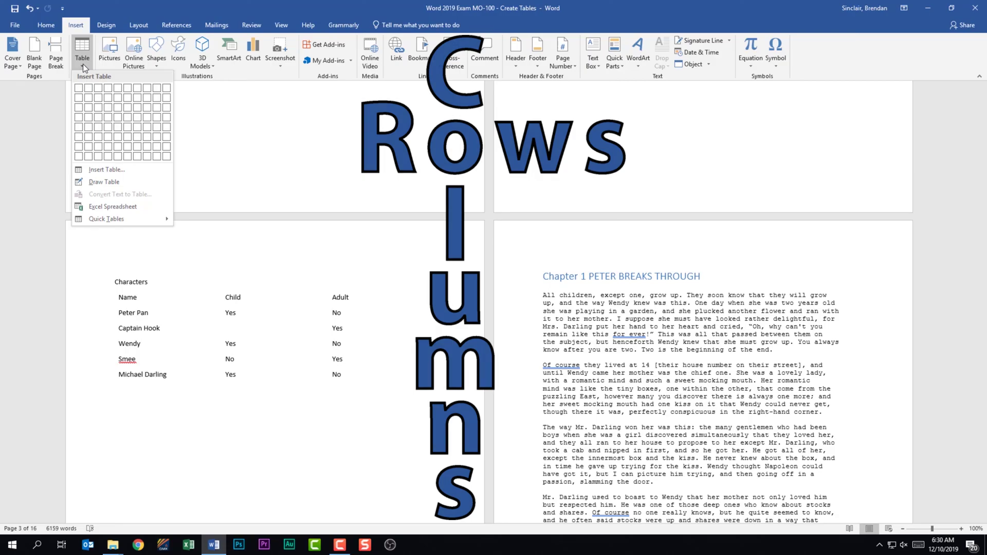
pyautogui.click(119, 108)
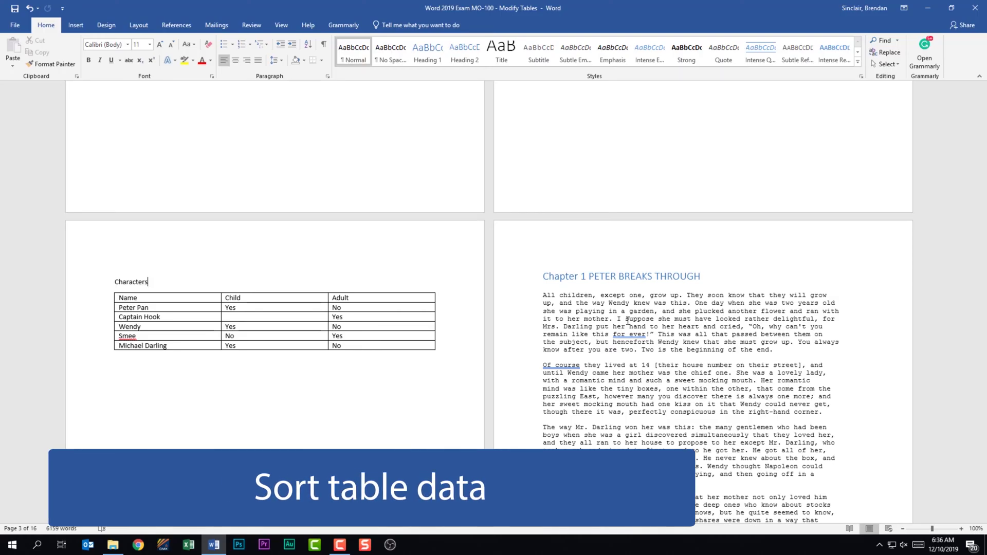
# - Set up a sort of the Characters table that treats the first row as a header and sorts by Adult, ascending
pyautogui.click(190, 324)
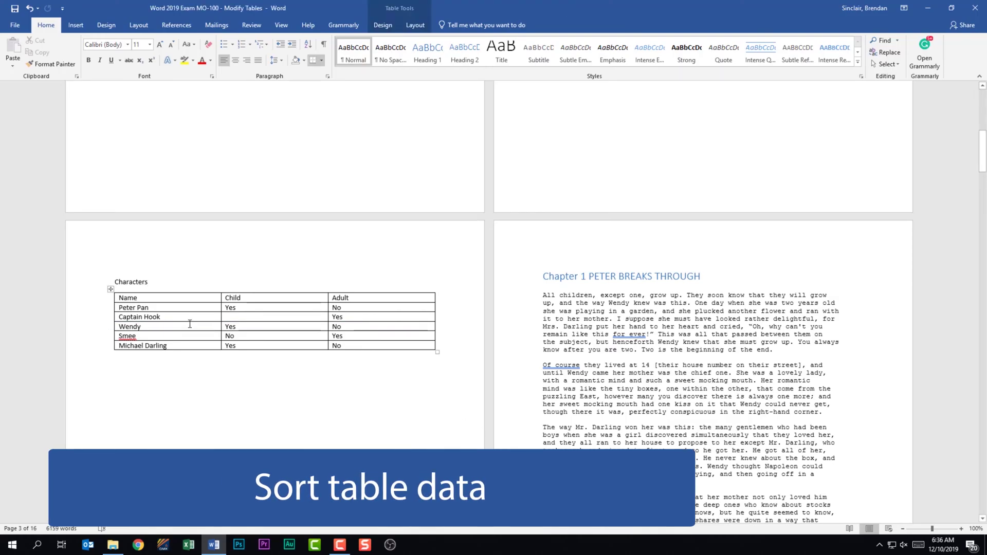
pyautogui.click(425, 26)
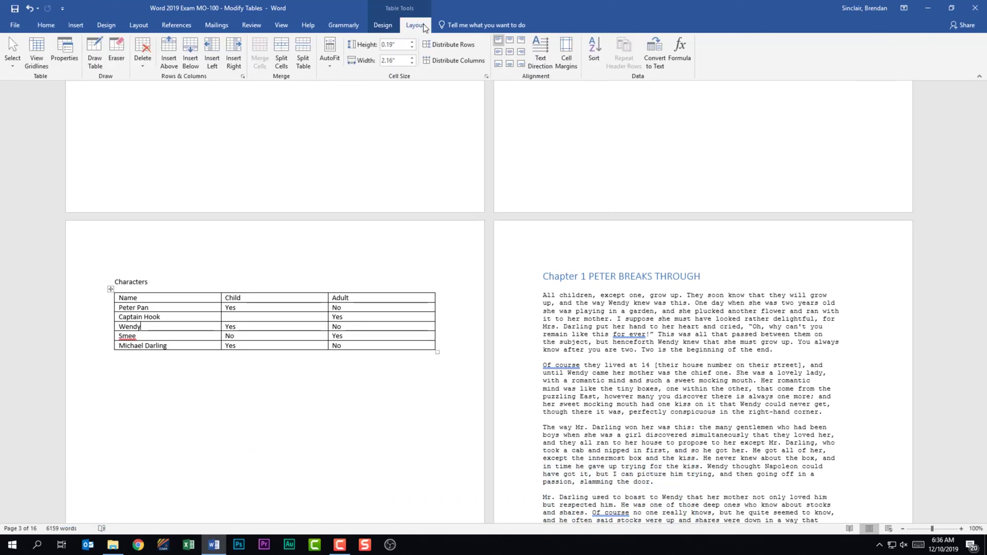
pyautogui.click(595, 52)
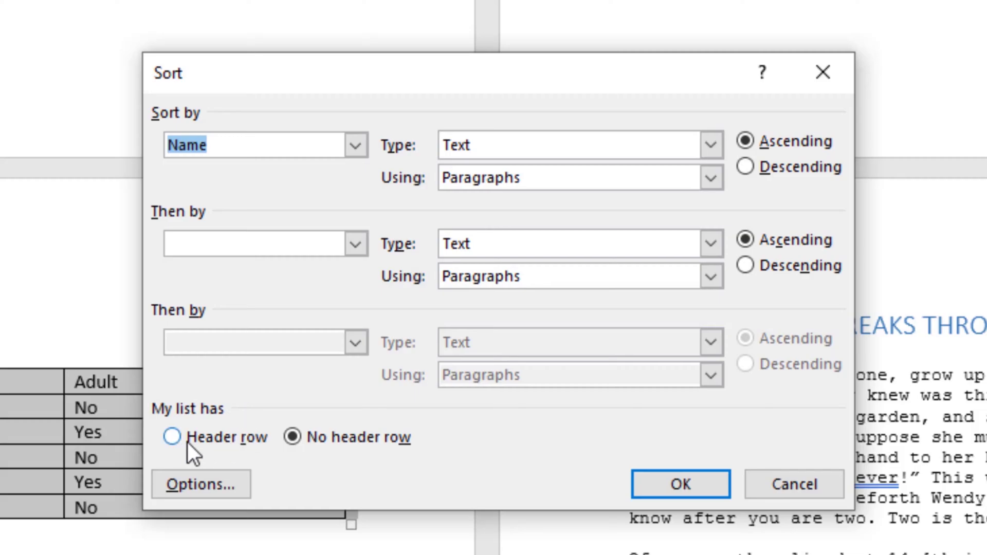
pyautogui.click(168, 438)
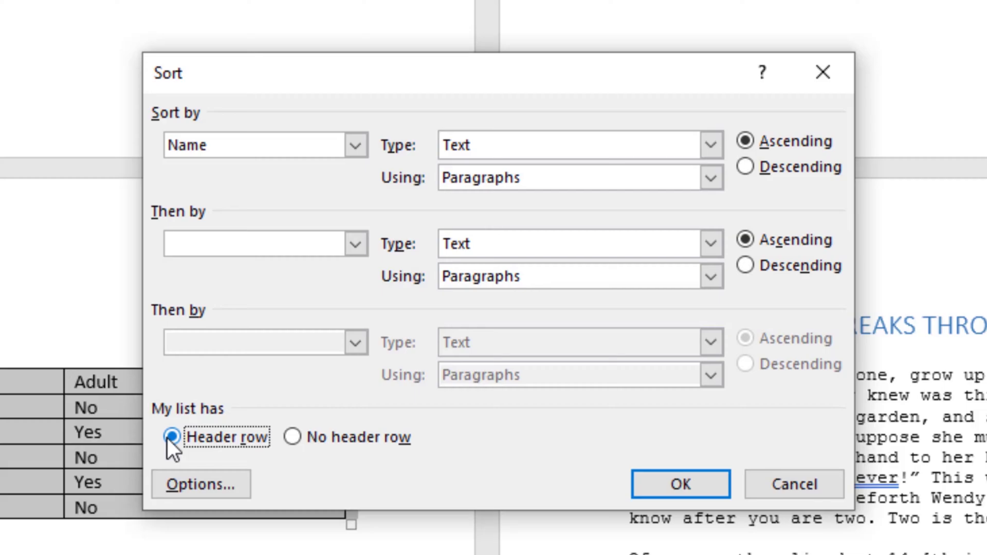
pyautogui.click(354, 144)
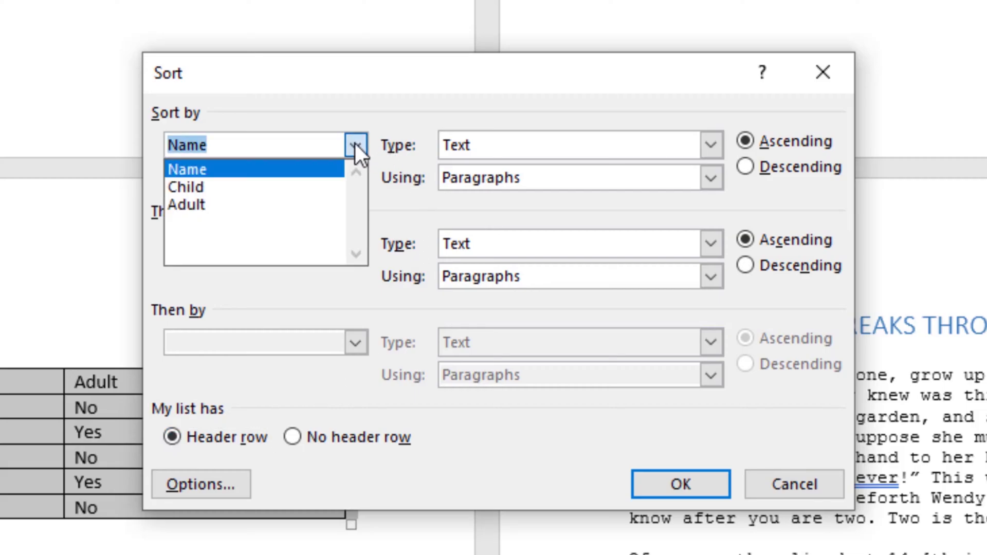
pyautogui.click(274, 205)
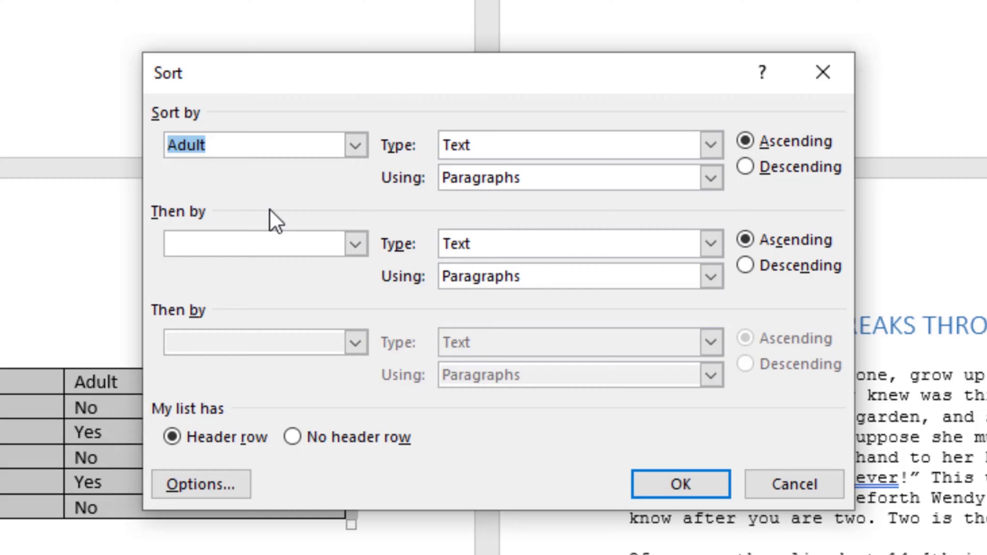
# - Add Name as the second sort level, as text in descending order, and apply the sort
pyautogui.click(366, 242)
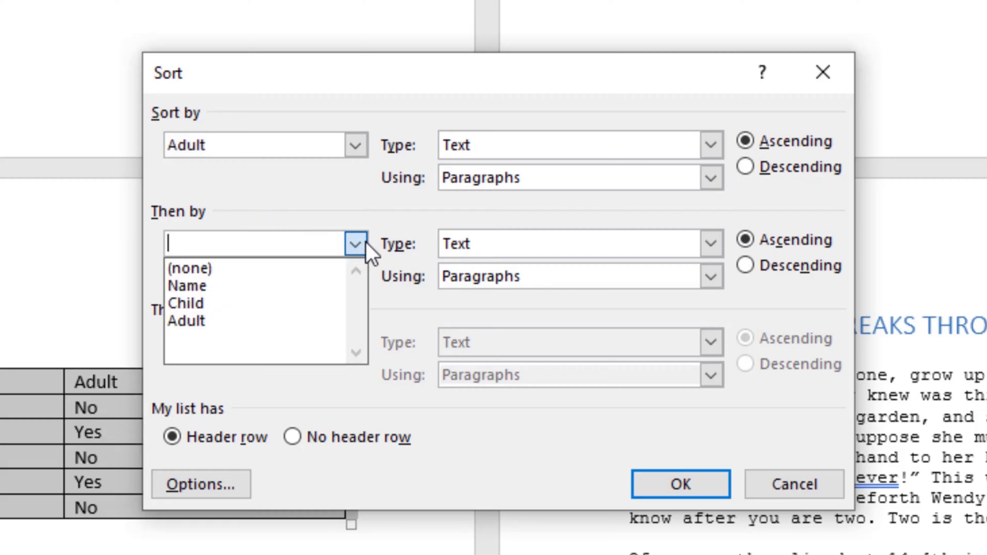
pyautogui.click(316, 280)
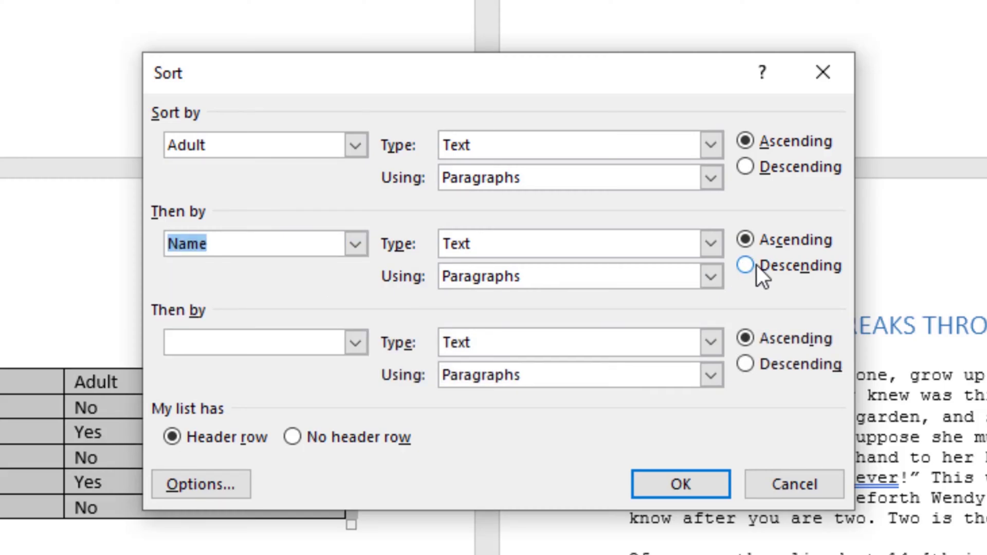
pyautogui.click(777, 267)
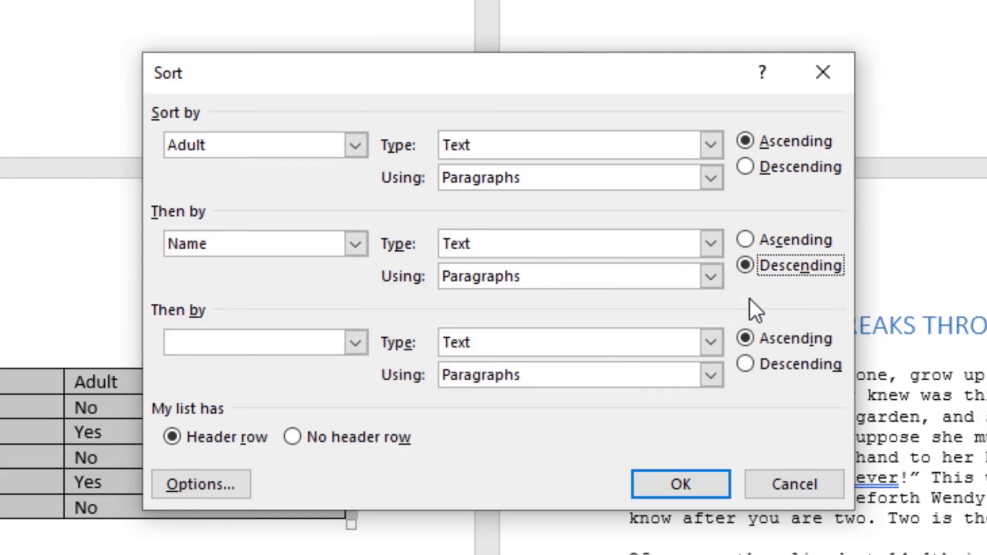
pyautogui.click(712, 244)
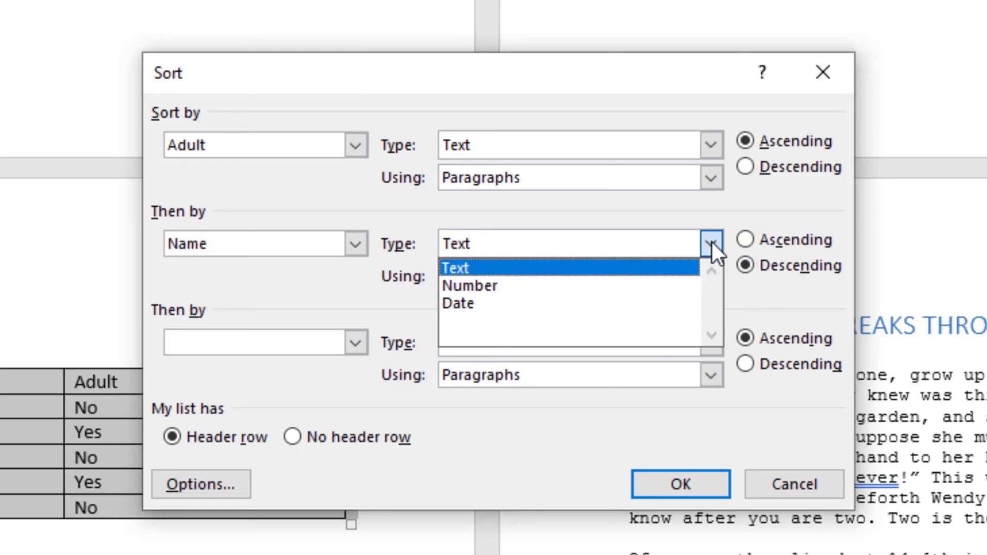
pyautogui.click(714, 239)
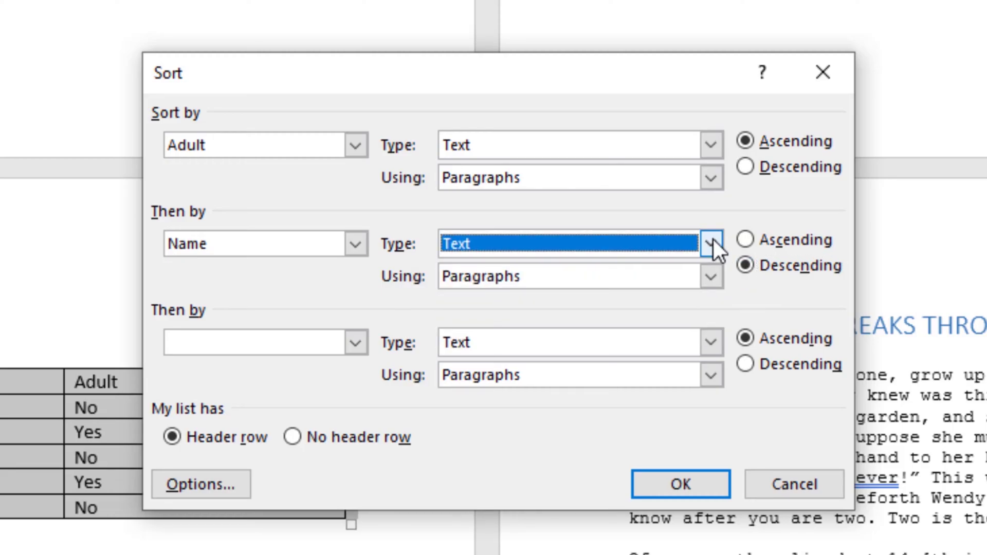
pyautogui.press('Tab')
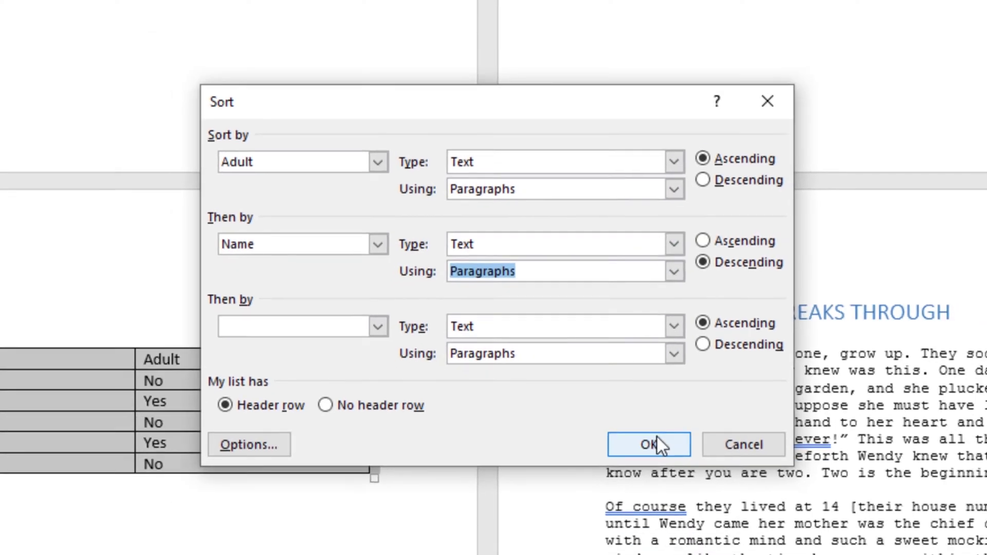
pyautogui.click(671, 482)
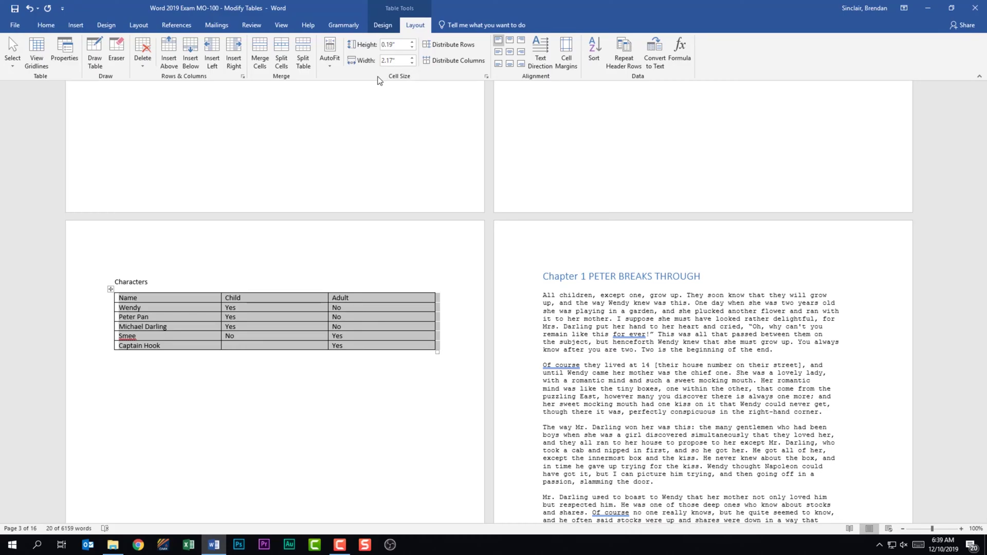
# - AutoFit the Characters table to its contents
pyautogui.click(333, 66)
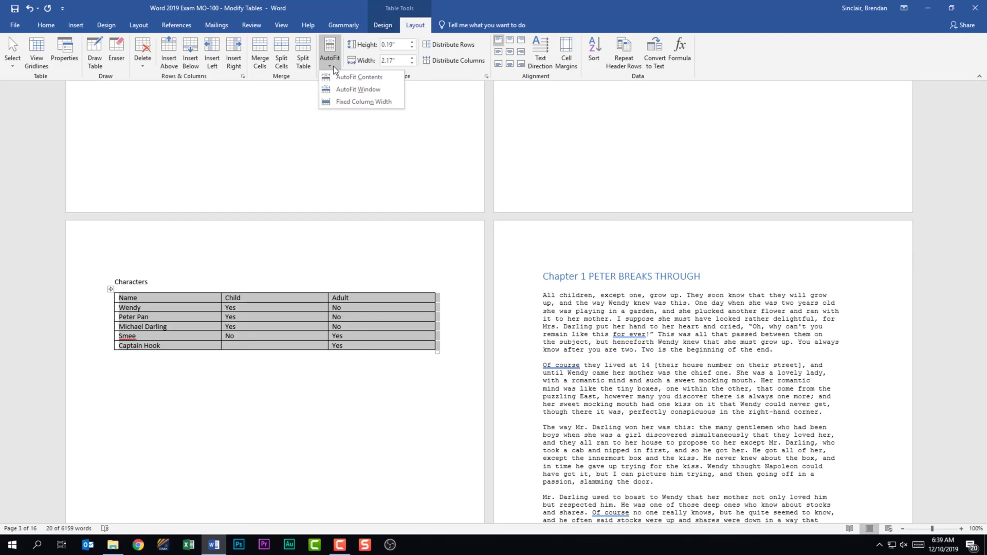
pyautogui.click(396, 76)
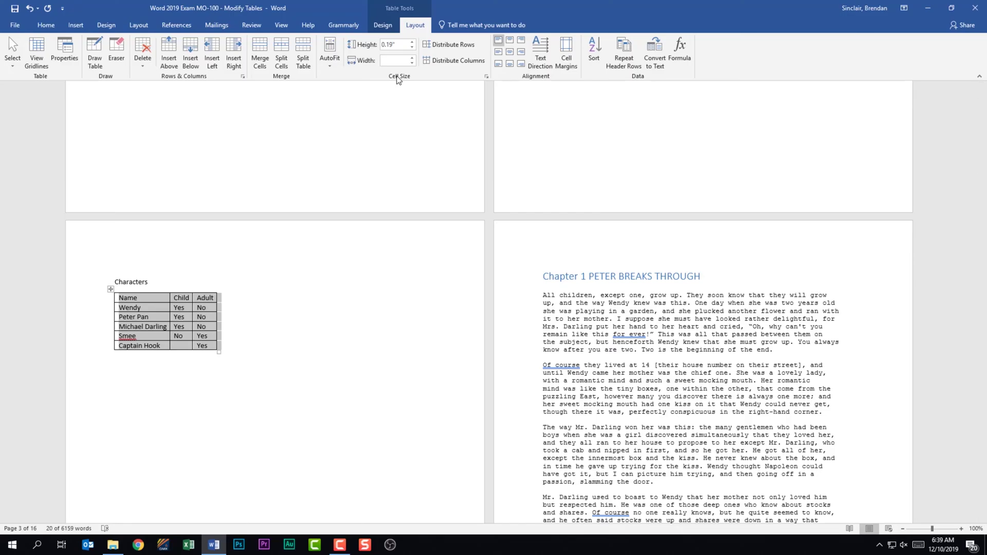
# - AutoFit the Characters table to the window width and switch it to fixed column width
pyautogui.click(330, 54)
pyautogui.click(390, 90)
pyautogui.click(336, 67)
pyautogui.click(395, 103)
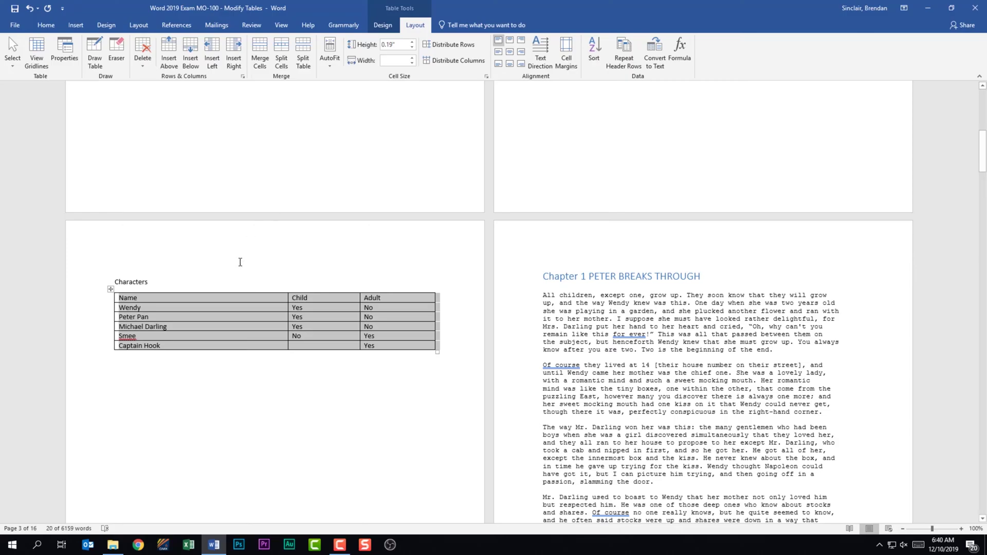
# - Select the Name column and set its cell height to 0.5" and width to 2"
pyautogui.click(207, 291)
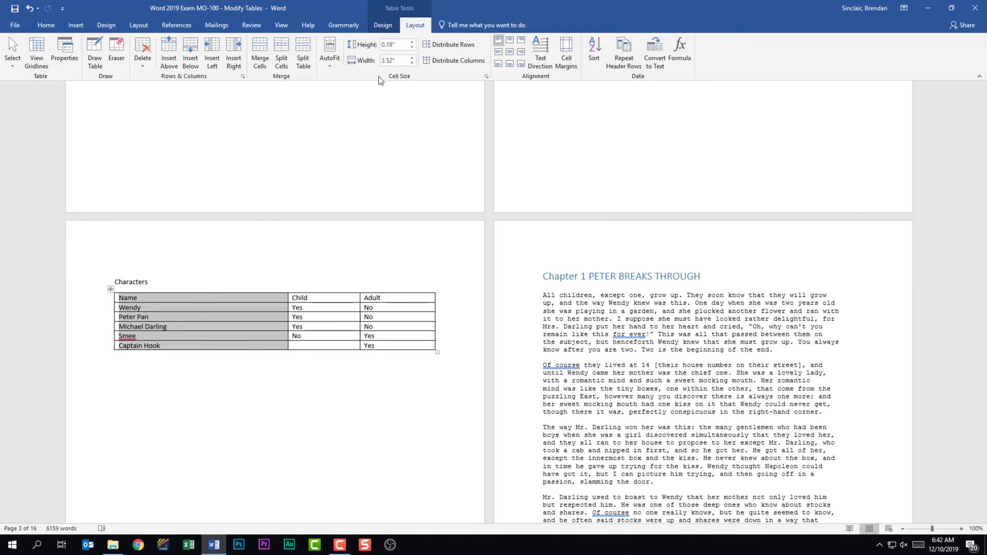
pyautogui.click(404, 44)
pyautogui.write('0.5')
pyautogui.press('Return')
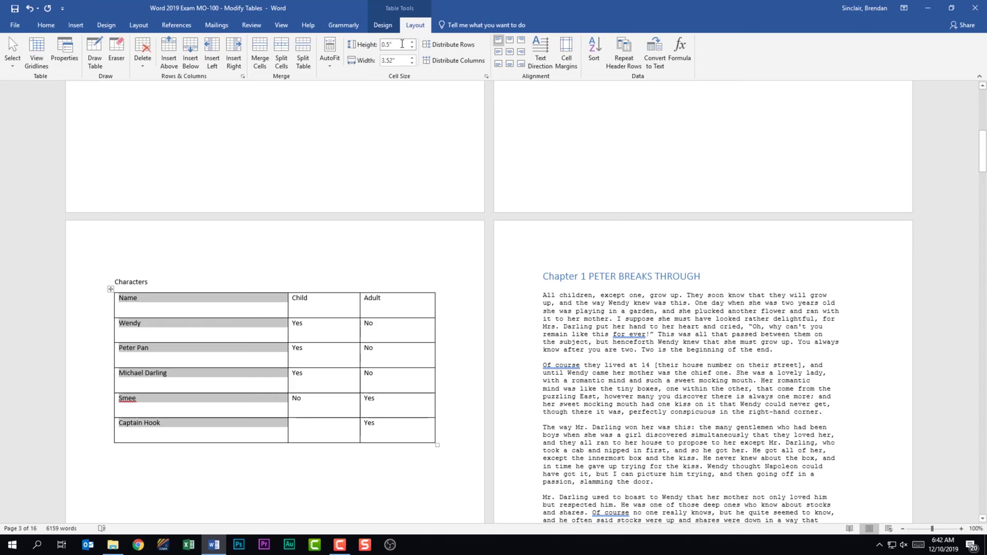
pyautogui.click(388, 60)
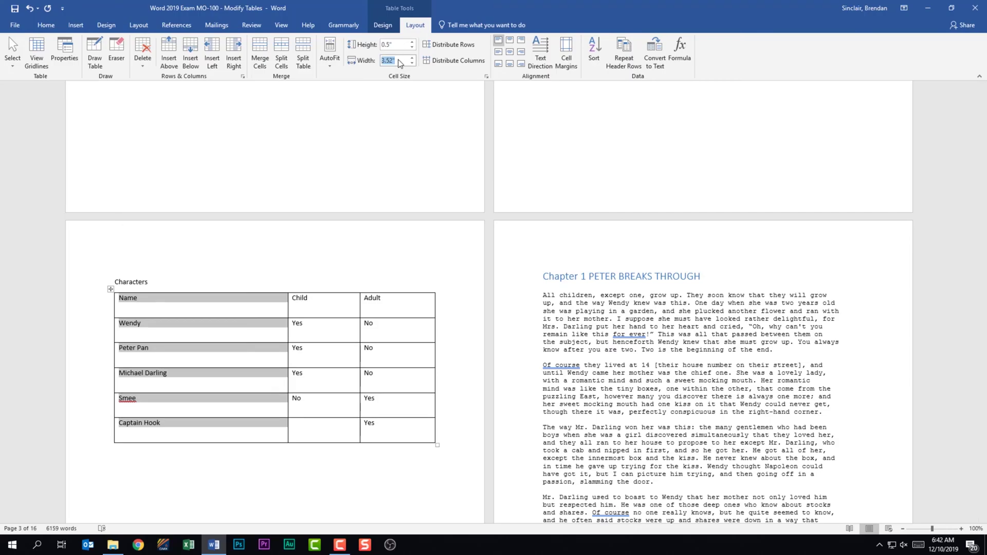
pyautogui.write('2')
pyautogui.press('Return')
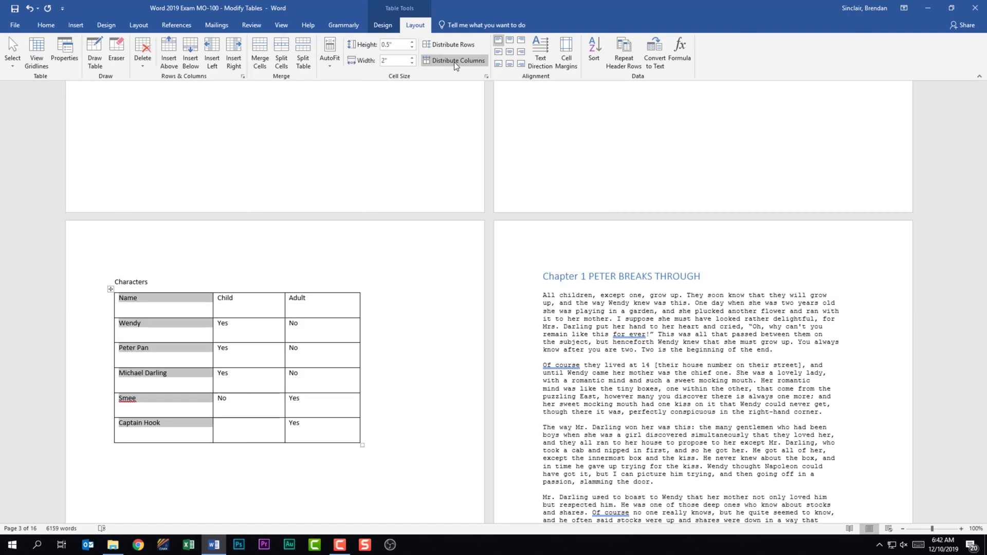
# - Examine the table, row, column, cell and alt text settings in the table's properties, including the row height options, without changing anything
pyautogui.click(487, 77)
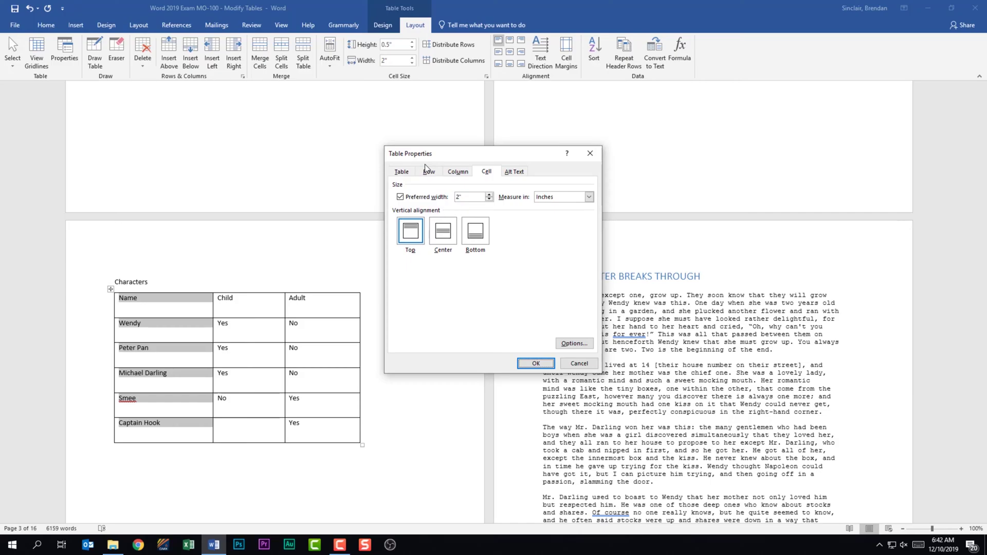
pyautogui.click(409, 174)
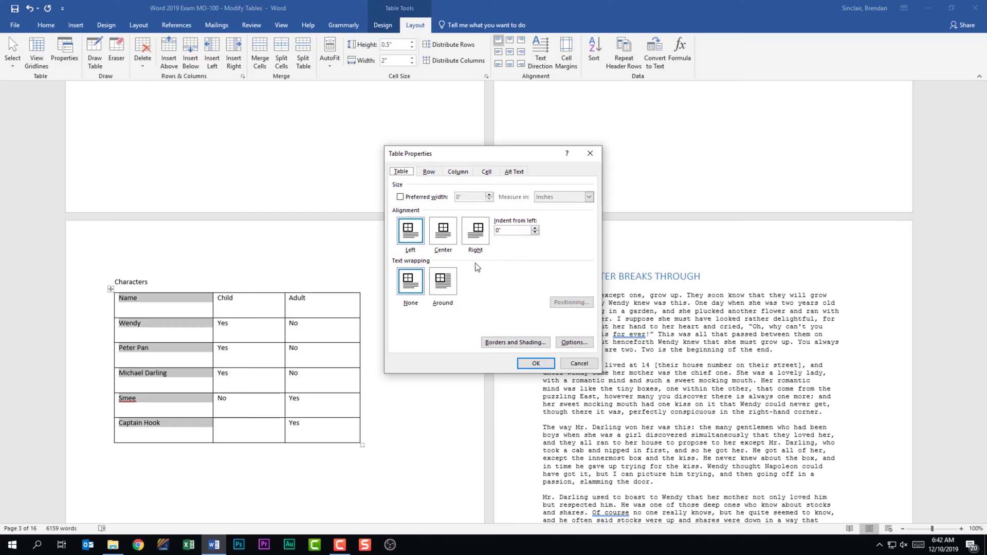
pyautogui.click(424, 174)
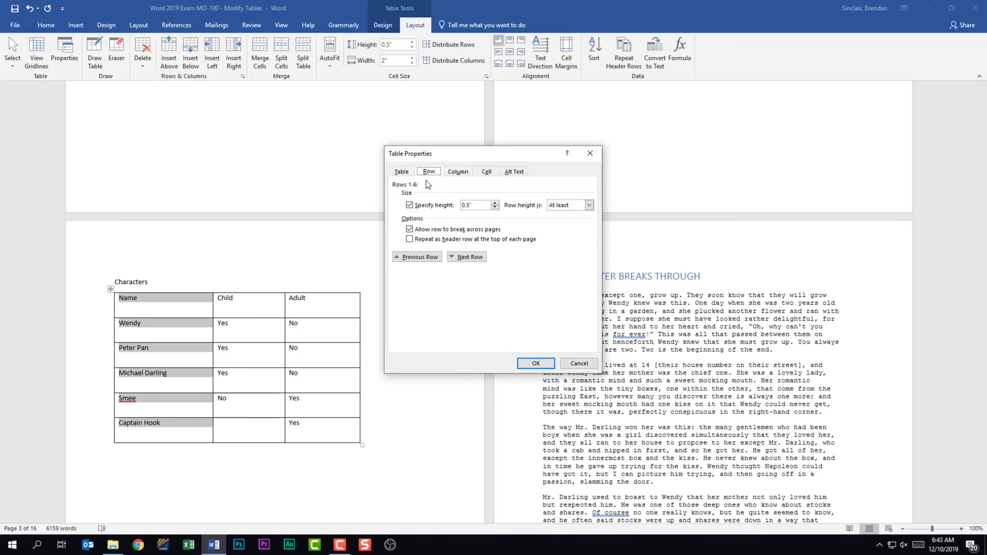
pyautogui.click(589, 205)
pyautogui.click(589, 205)
pyautogui.click(457, 172)
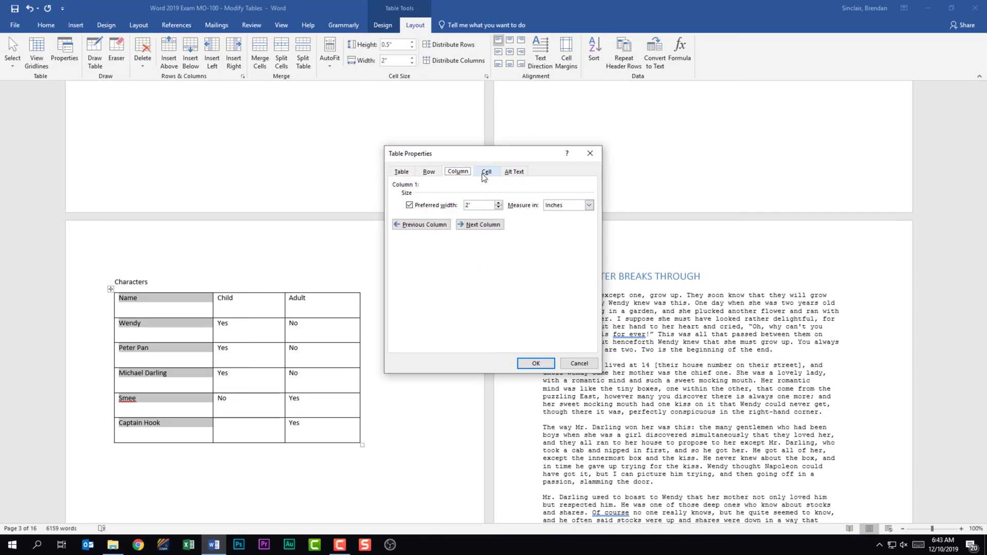
pyautogui.click(484, 173)
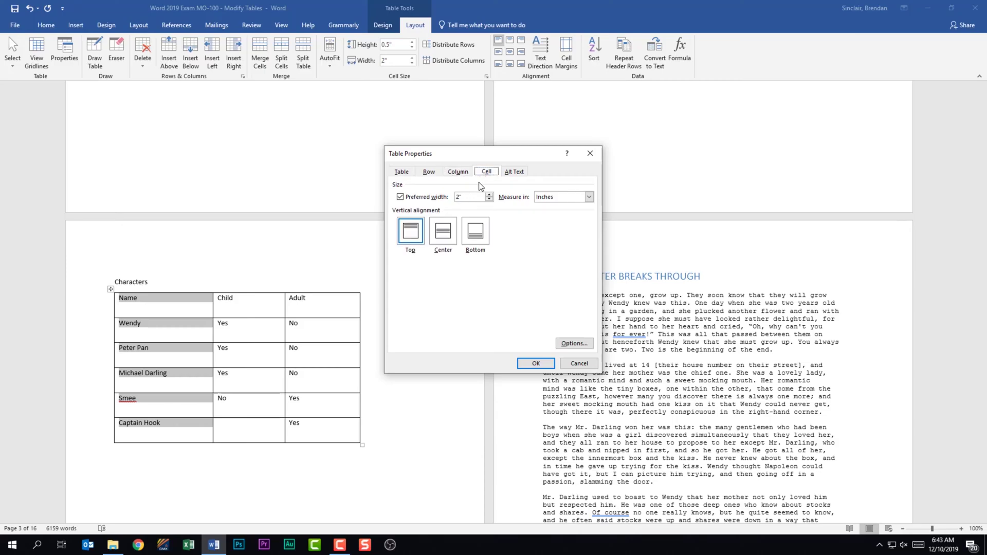
pyautogui.click(513, 173)
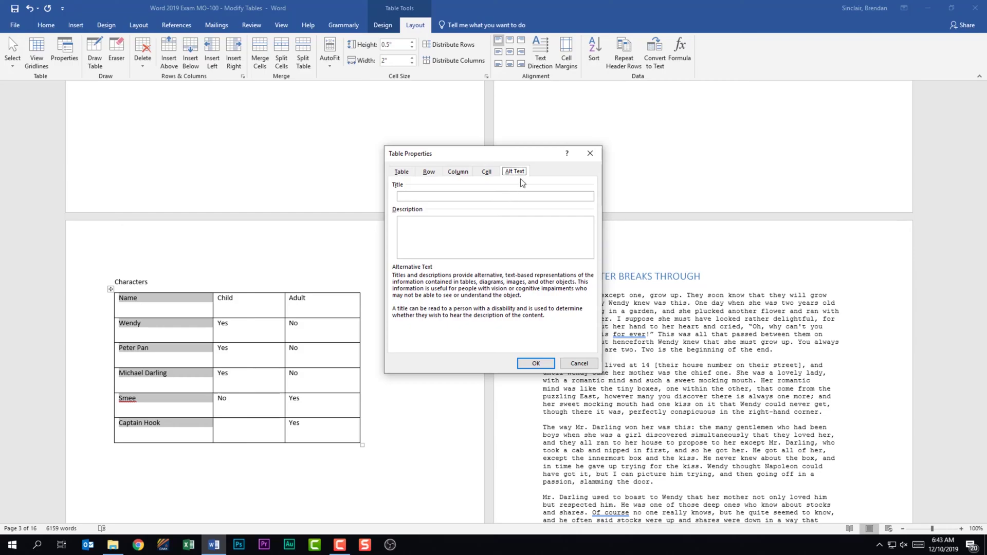
pyautogui.click(579, 363)
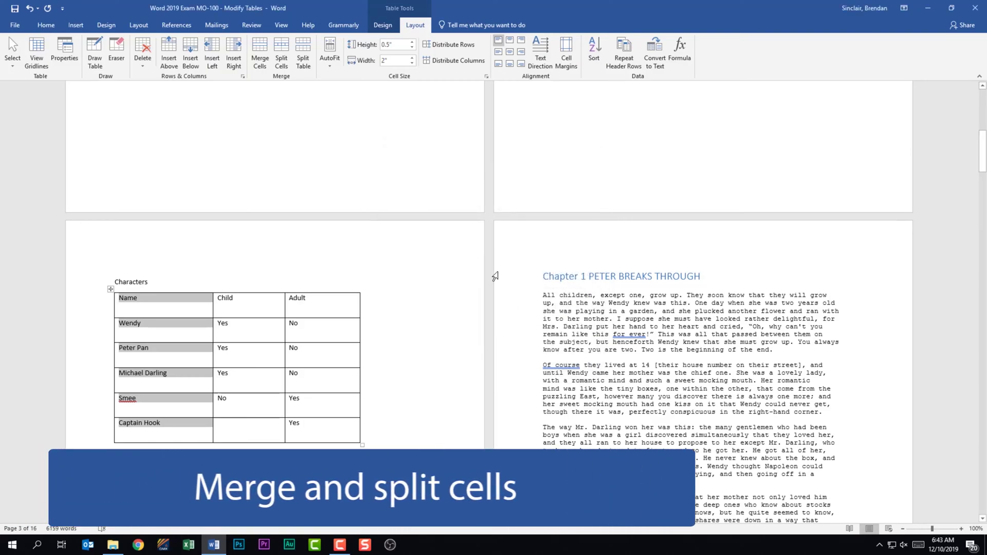
# - Insert a new row above the Name, Child and Adult header row of the Characters table
pyautogui.click(178, 306)
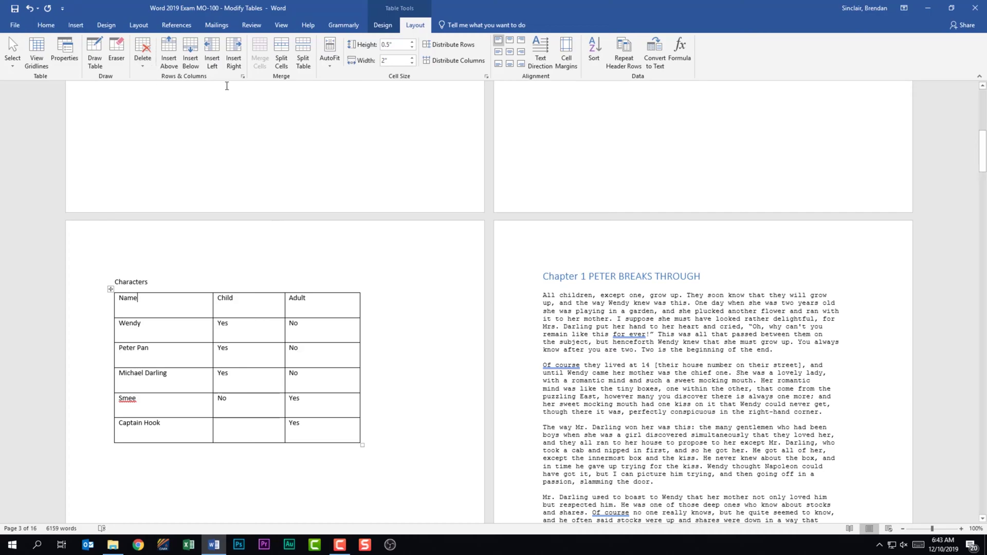
pyautogui.rightClick(182, 304)
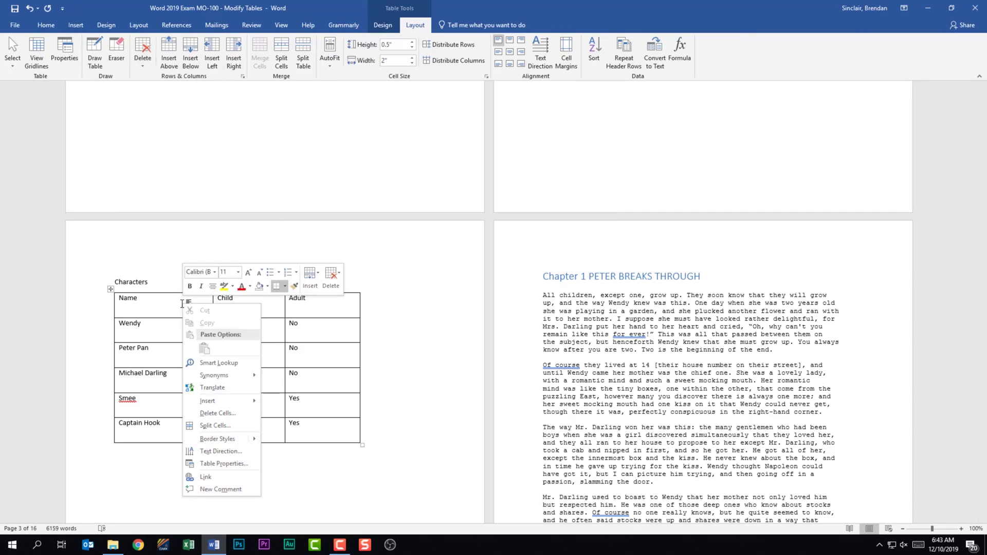
pyautogui.click(312, 277)
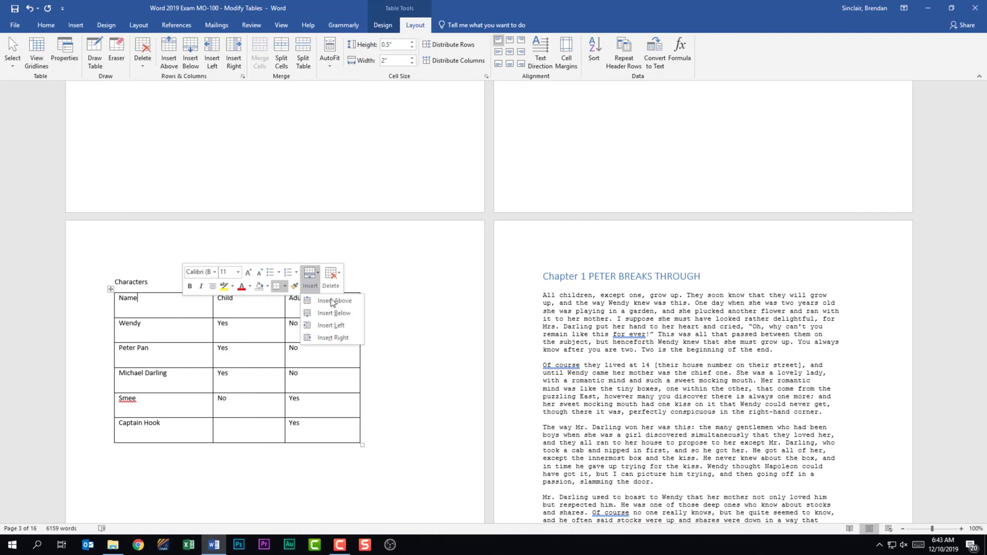
pyautogui.click(344, 301)
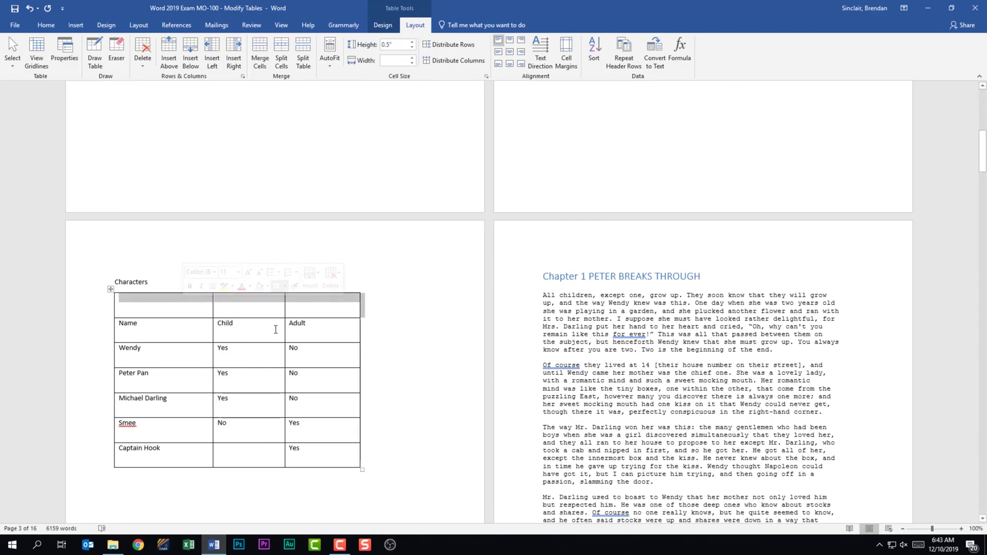
pyautogui.click(265, 319)
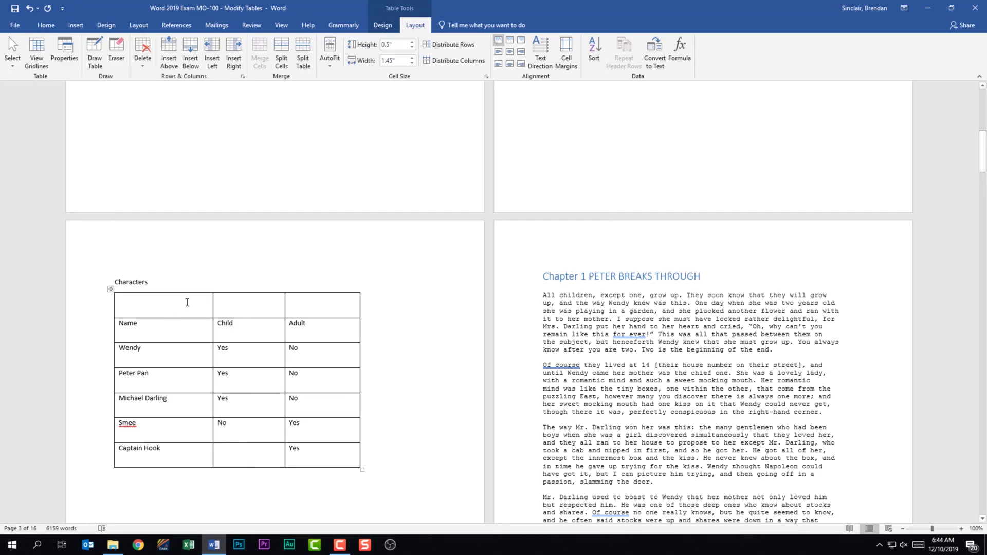
# - Merge the three cells of the empty top row into one and enter Characters as its text
pyautogui.moveTo(174, 306); pyautogui.dragTo(324, 306)
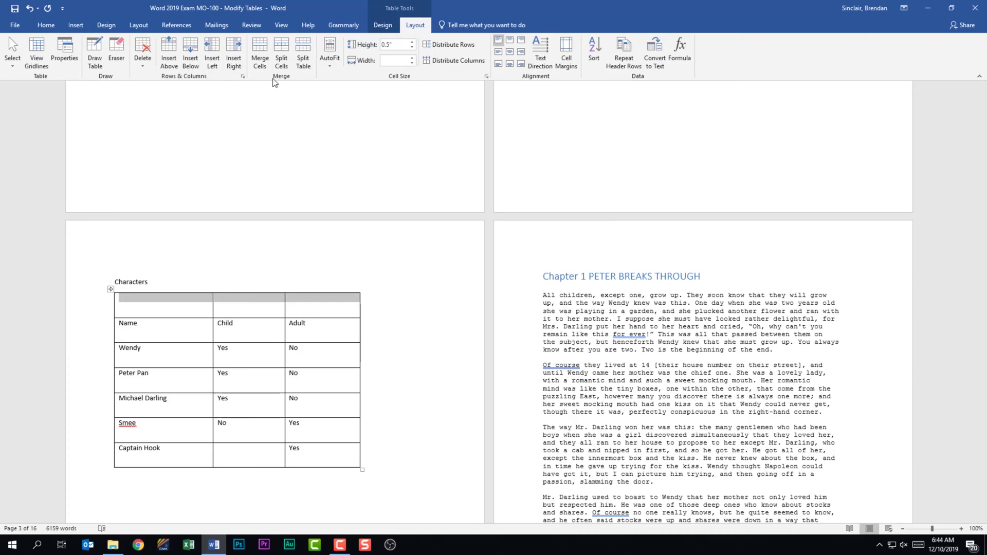
pyautogui.click(261, 48)
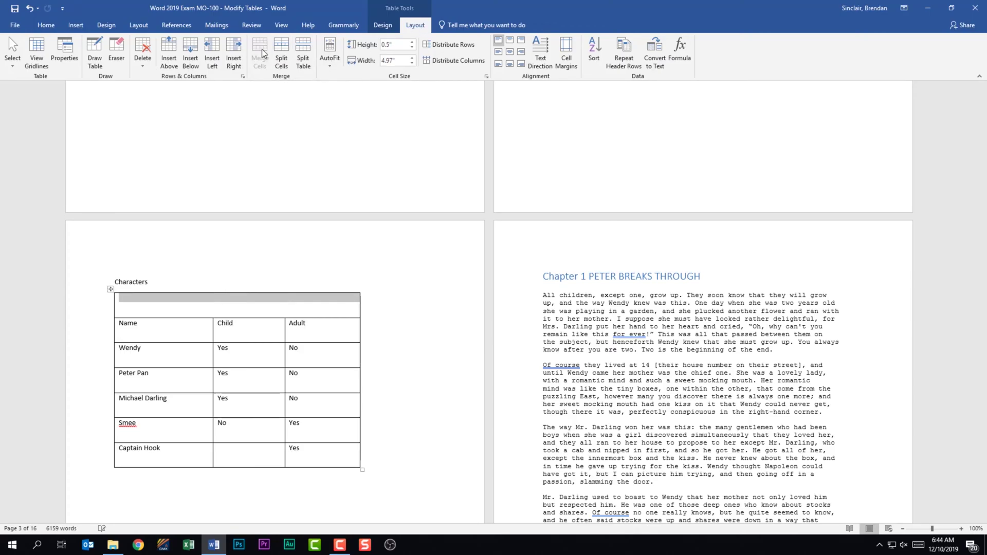
pyautogui.click(234, 310)
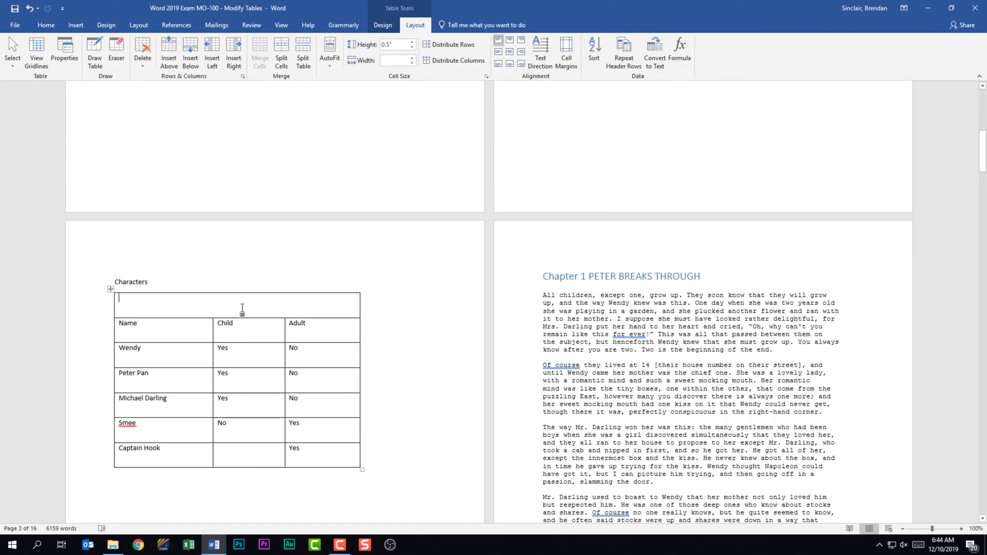
pyautogui.write('Characters')
pyautogui.click(258, 327)
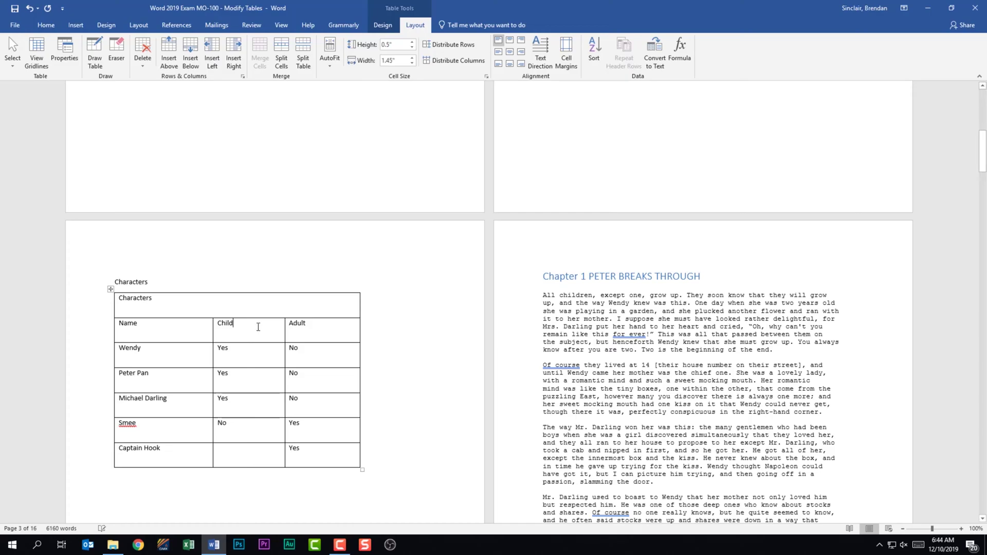
# - Split the merged Characters cell into 2 columns and 1 row, and split the table above the Smee row
pyautogui.click(221, 309)
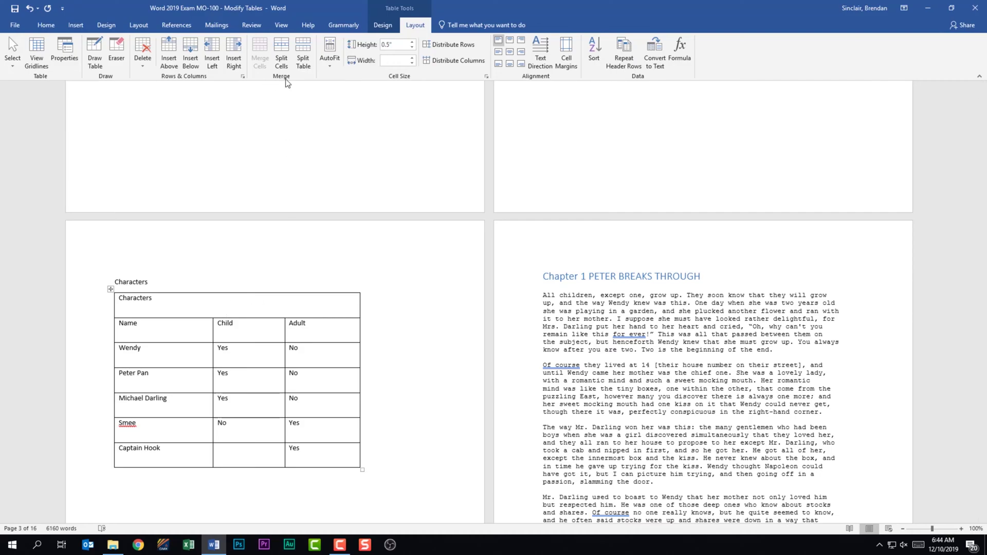
pyautogui.click(286, 48)
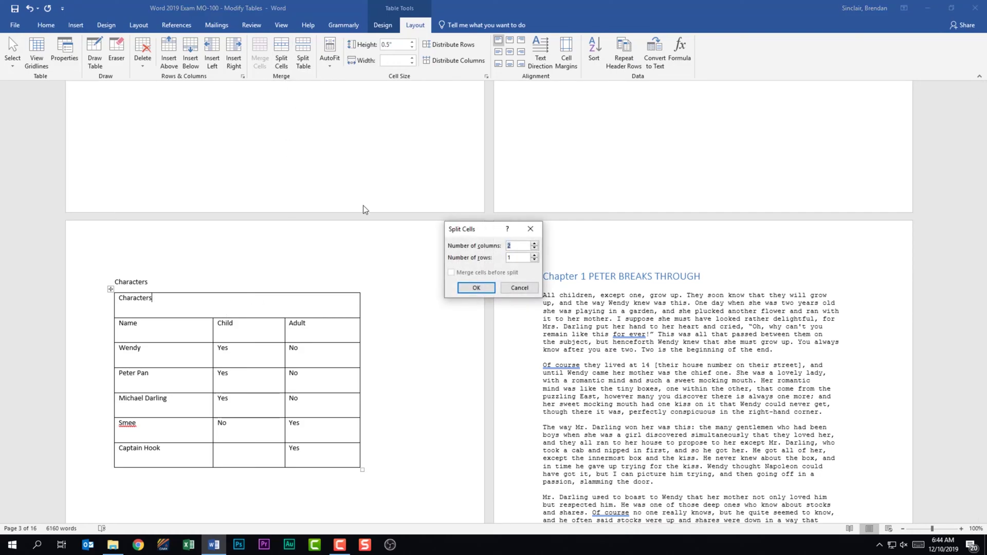
pyautogui.click(489, 287)
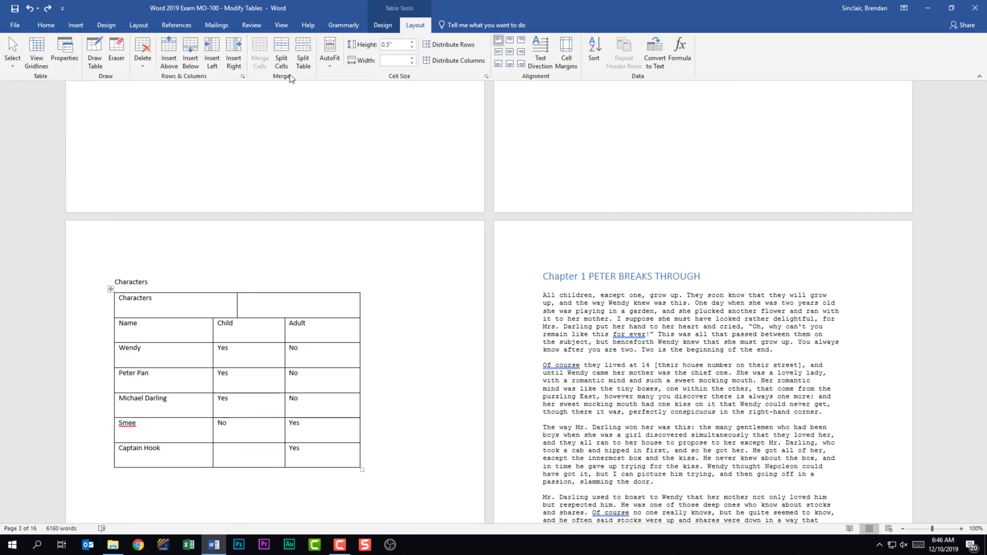
pyautogui.click(305, 51)
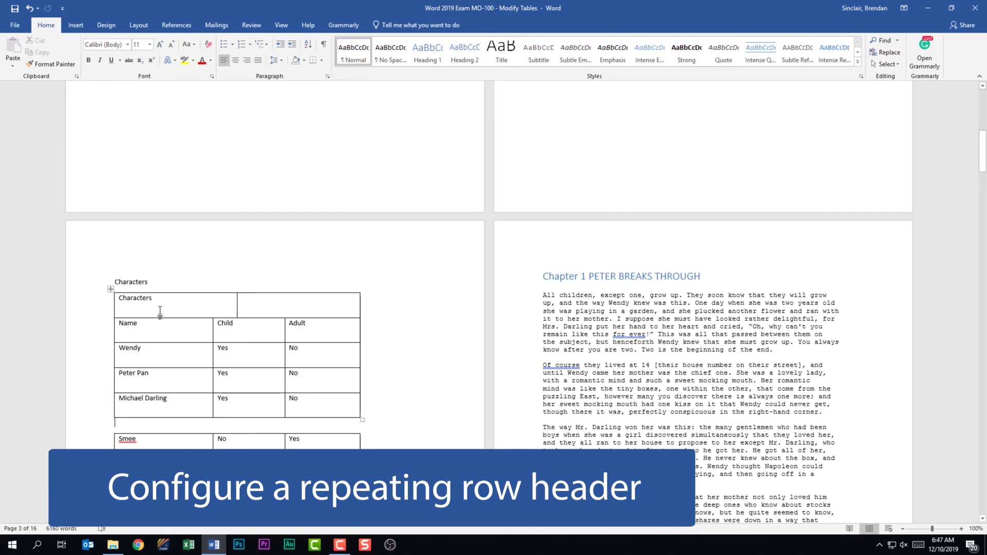
# - Set the table's top Characters row to repeat as a header row on each page
pyautogui.moveTo(119, 299); pyautogui.dragTo(199, 309)
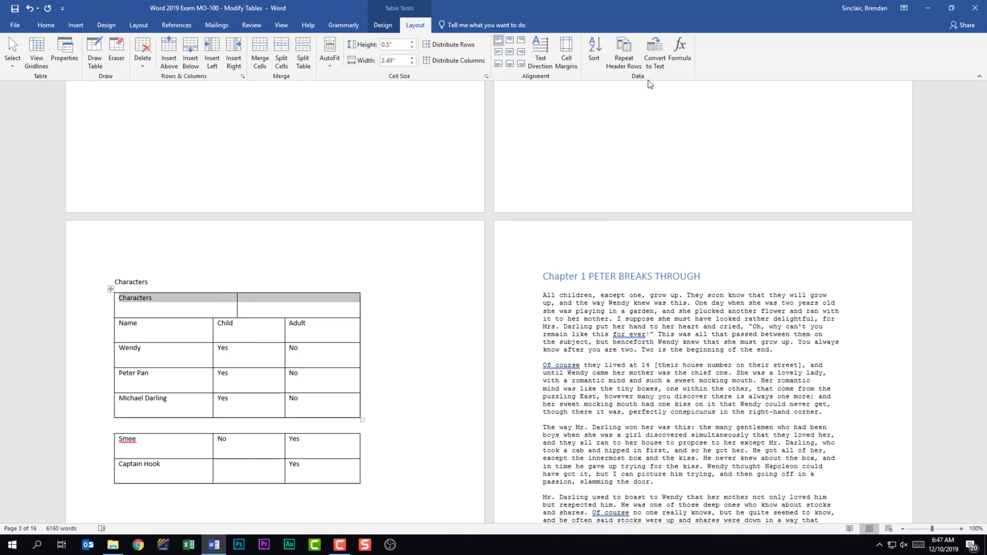
pyautogui.click(630, 46)
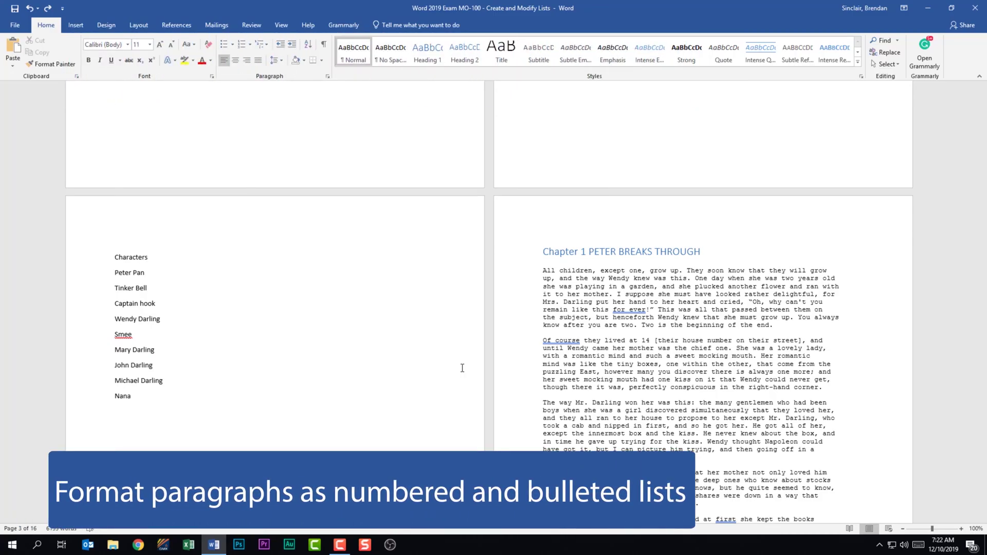
# - Try the default bulleted list format on the nine character names below the Characters line, and undo it
pyautogui.moveTo(123, 486); pyautogui.dragTo(121, 337)
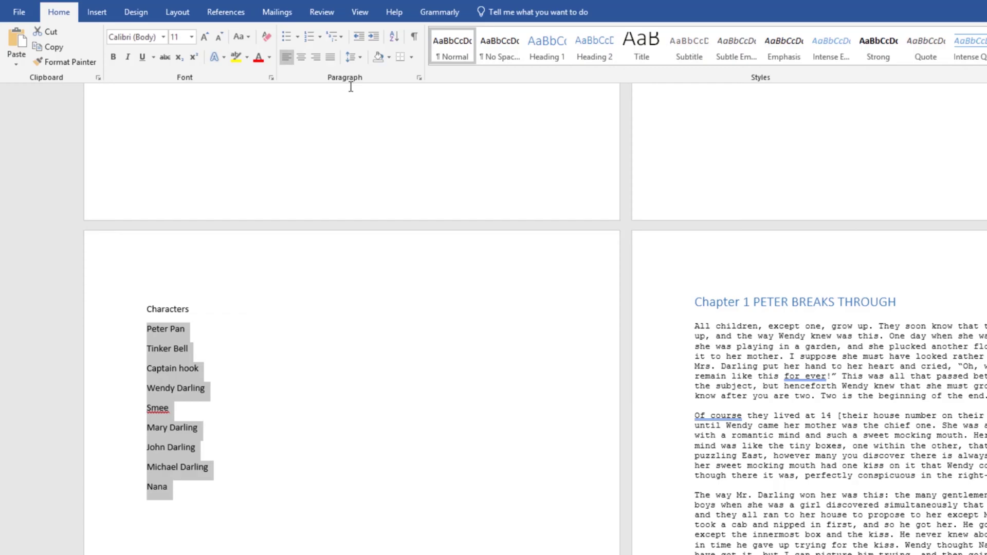
pyautogui.click(290, 38)
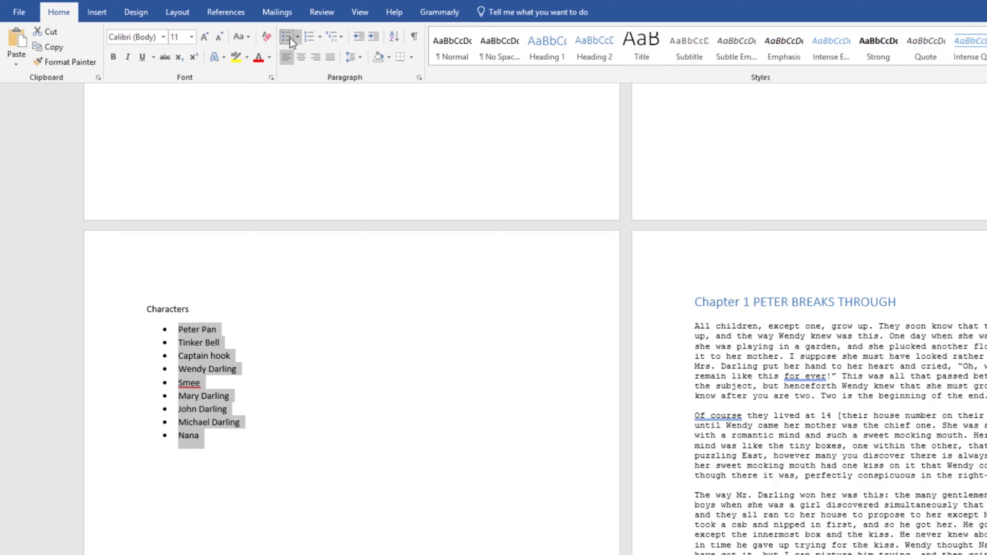
pyautogui.hotkey('ctrl', 'z')
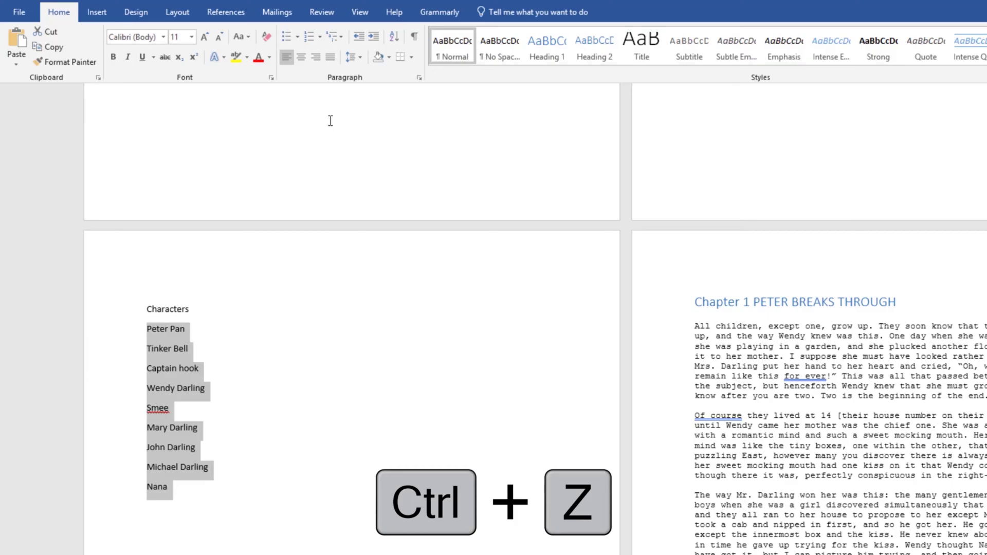
# - Format the selected character names as a numbered list using the A. B. C. number format
pyautogui.click(307, 39)
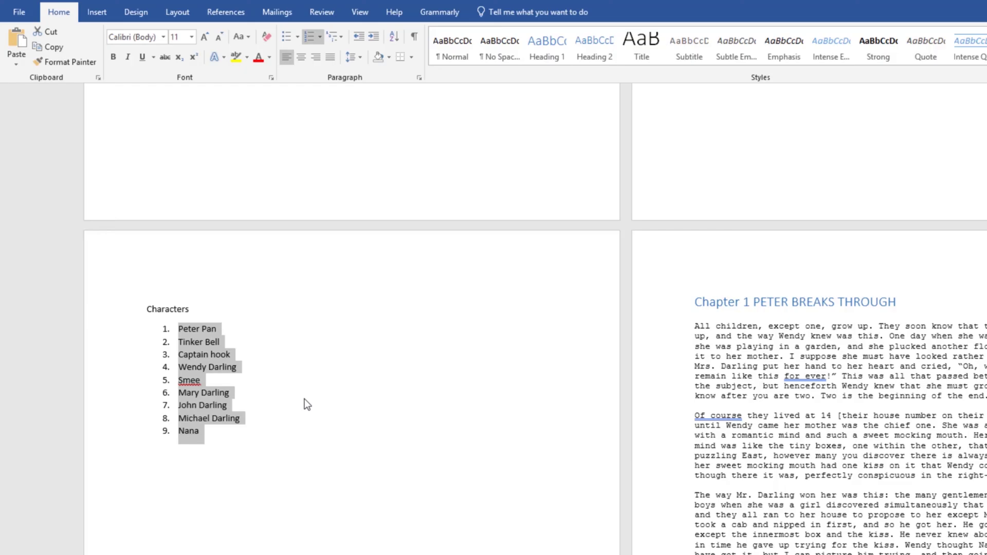
pyautogui.click(320, 37)
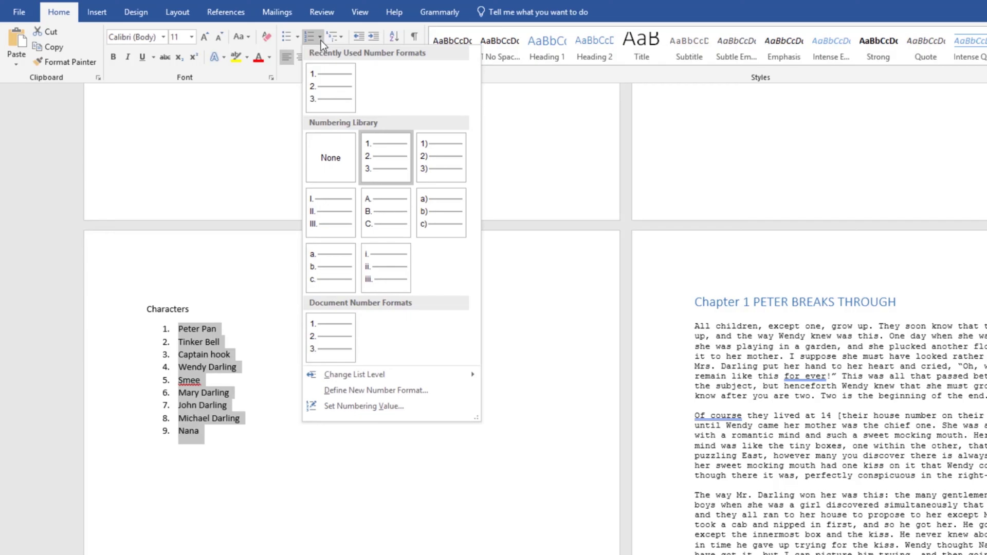
pyautogui.click(383, 223)
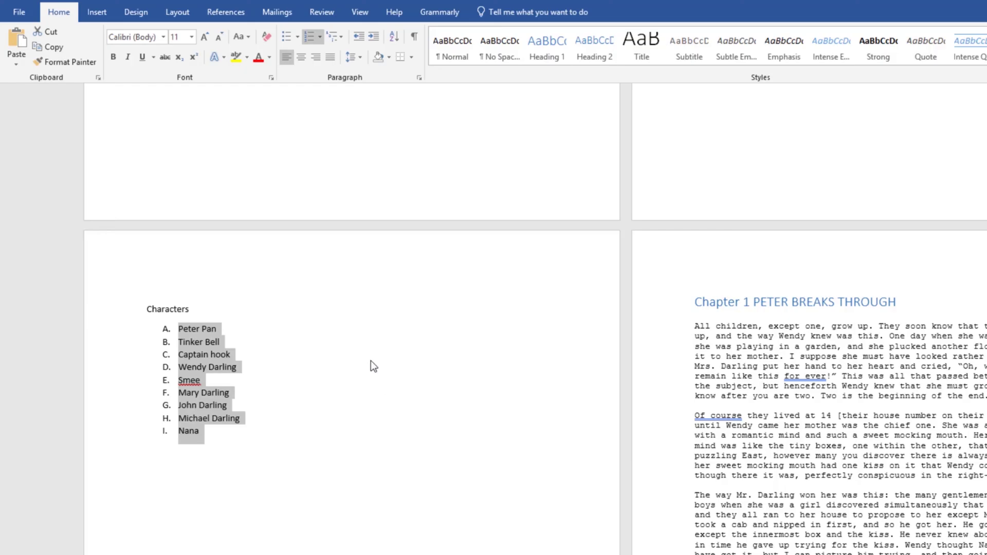
# - Change the character names list to check mark bullets
pyautogui.click(297, 37)
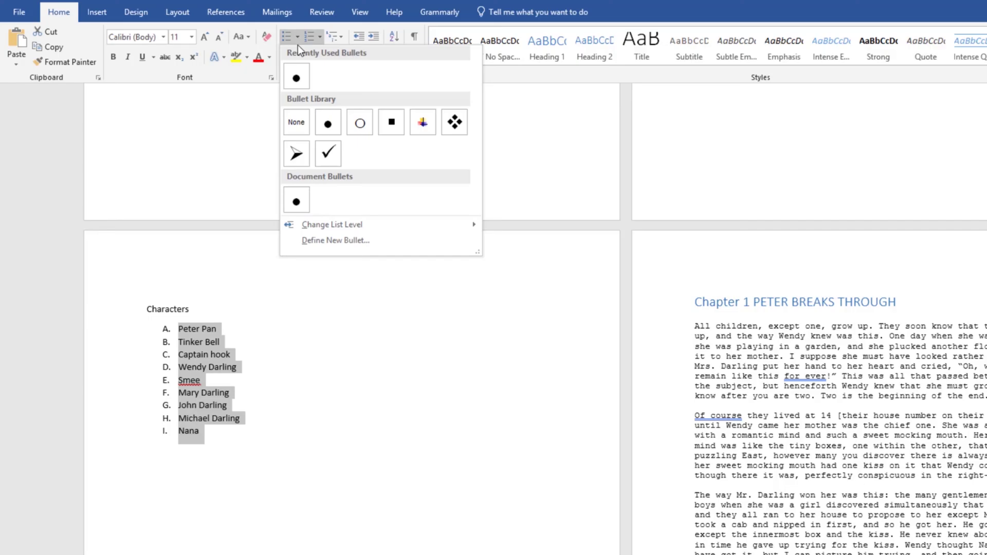
pyautogui.click(328, 154)
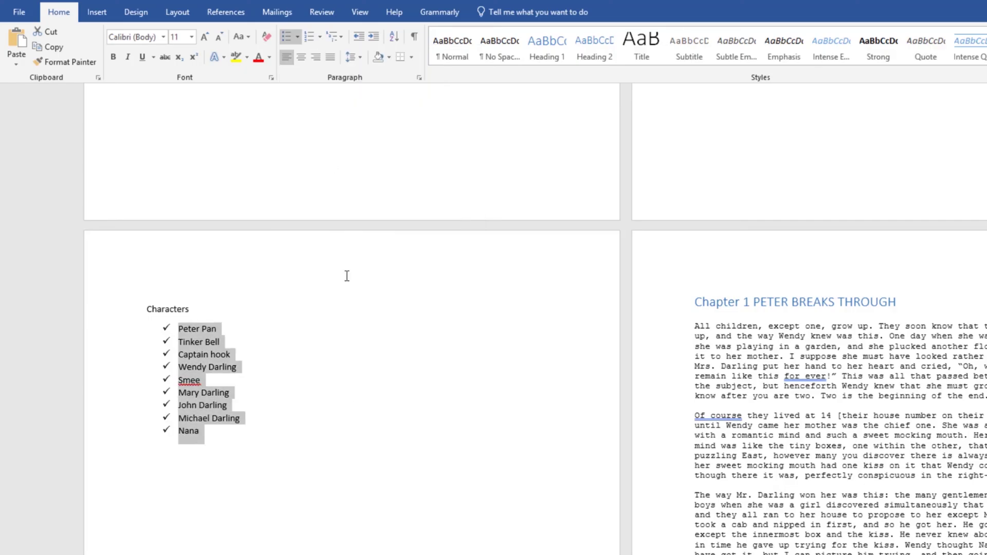
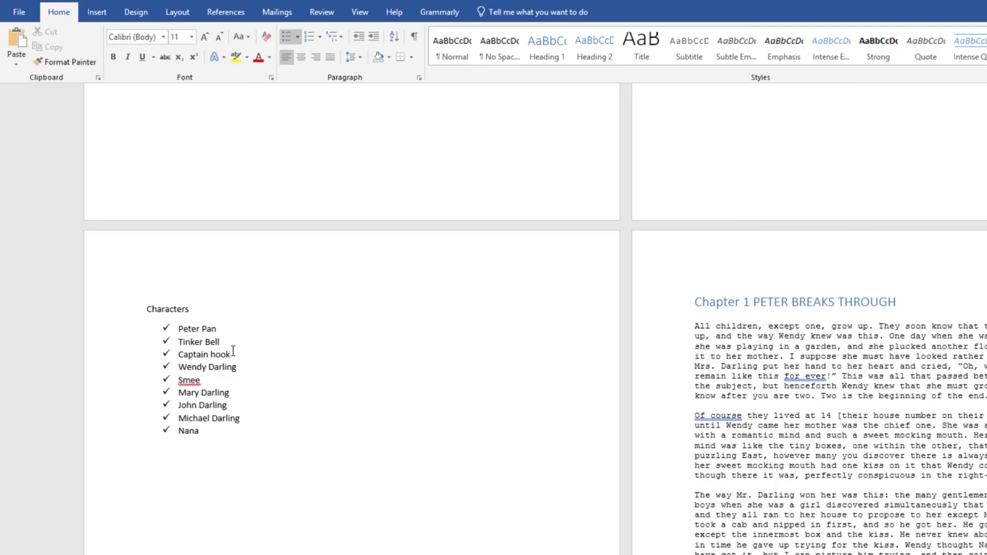
# - Demote Tinker Bell by one list level, and undo all list formatting applied to the character names
pyautogui.press('Tab')
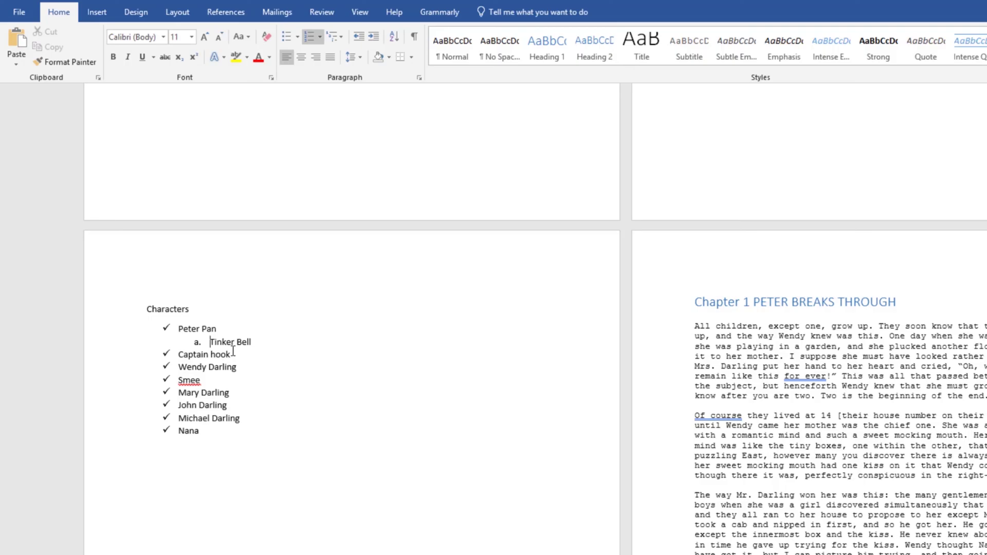
pyautogui.hotkey('ctrl', 'z')
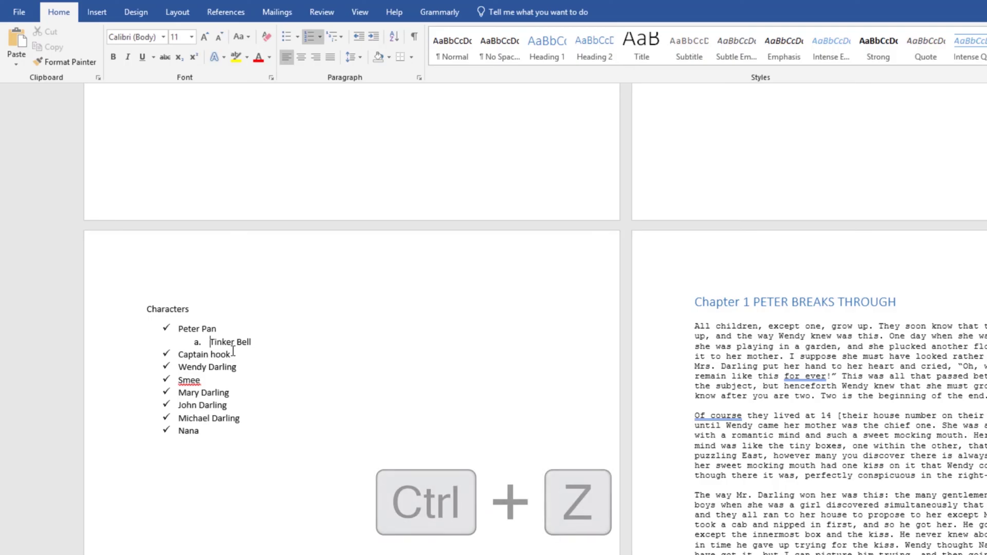
pyautogui.hotkey('ctrl', 'z')
pyautogui.hotkey('ctrl', 'z')
pyautogui.hotkey('ctrl', 'z')
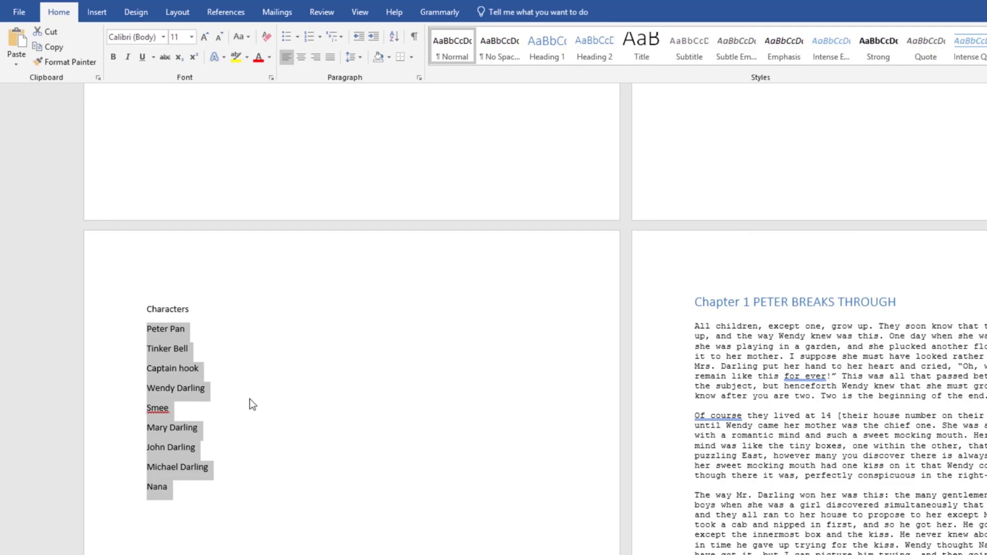
# - Define a new picture bullet from the Peter Pan image file and apply it to the selected character names
pyautogui.click(297, 40)
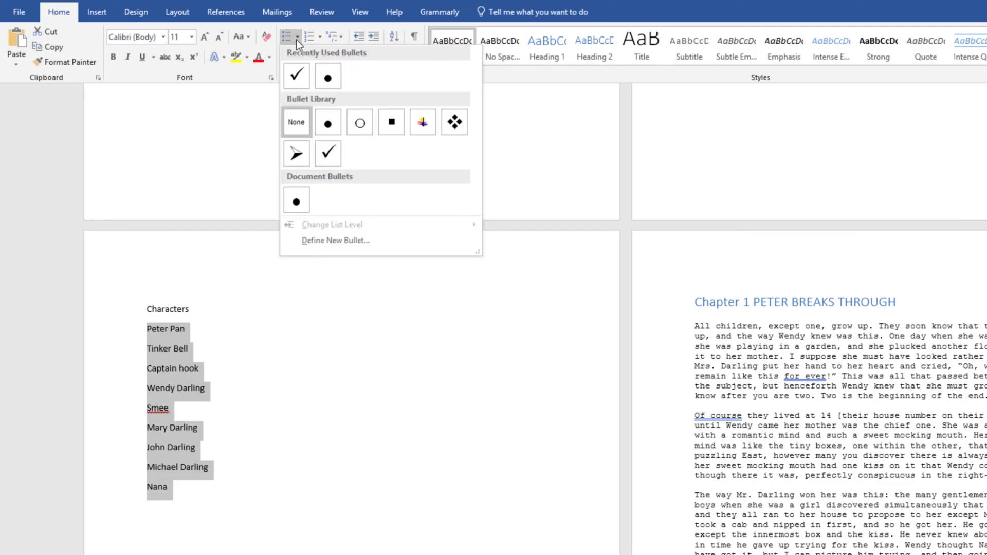
pyautogui.click(389, 243)
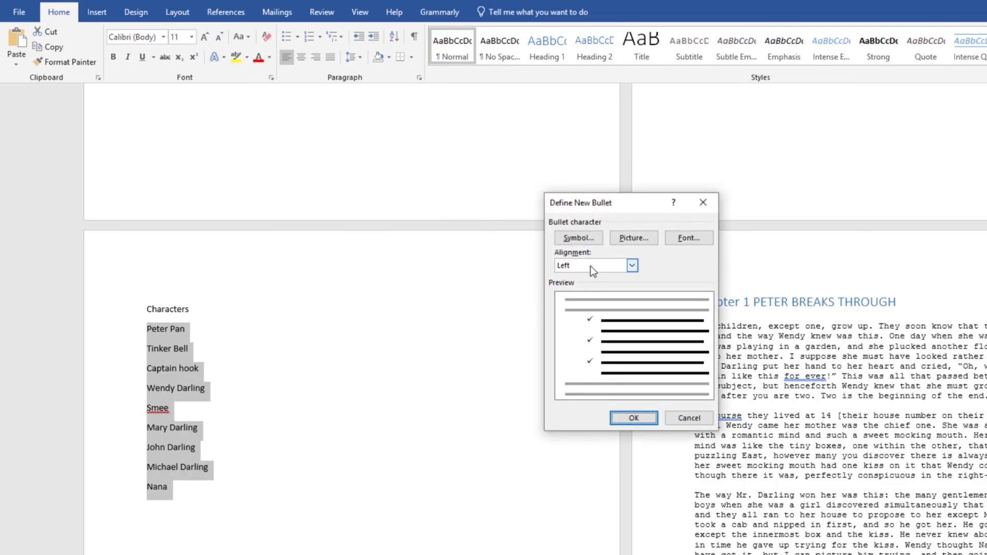
pyautogui.click(652, 244)
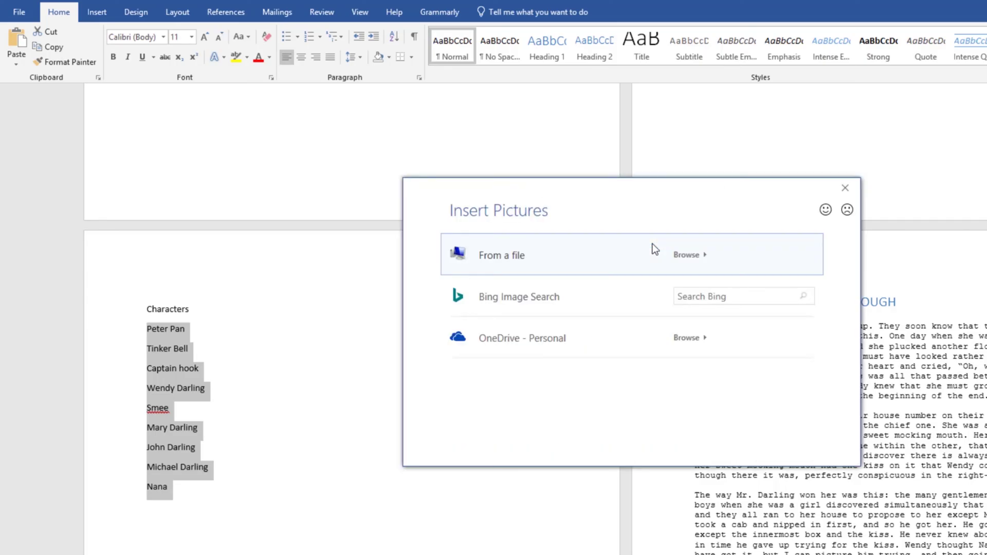
pyautogui.click(691, 257)
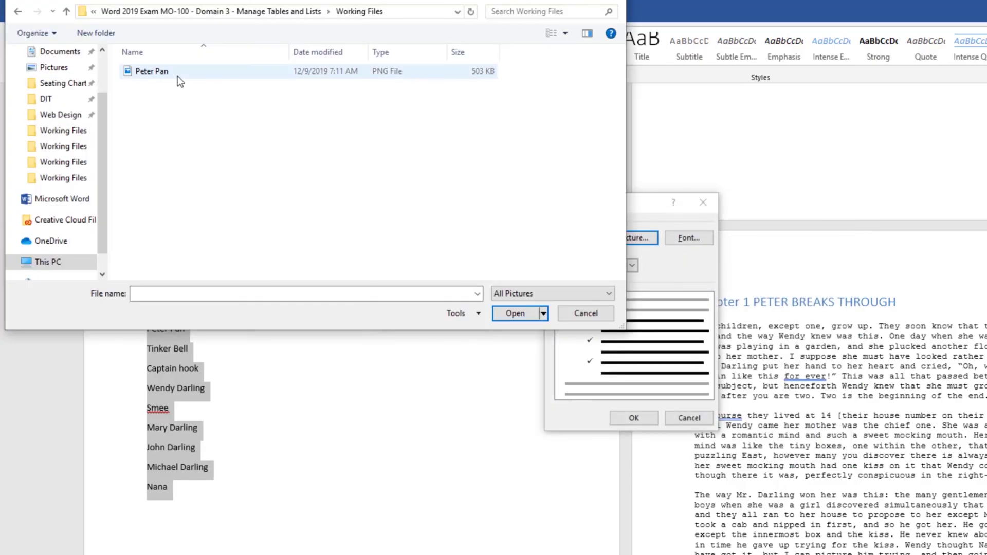
pyautogui.click(178, 76)
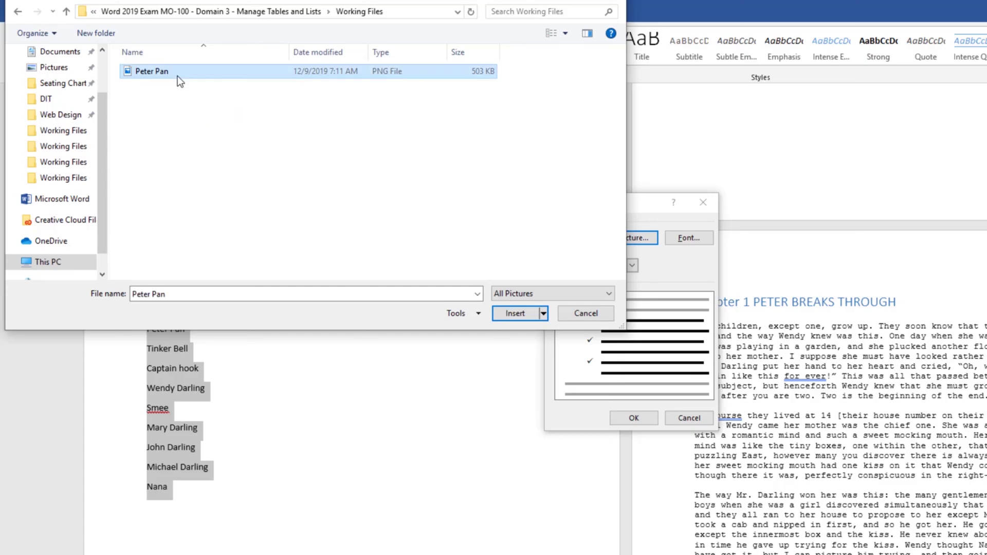
pyautogui.click(514, 313)
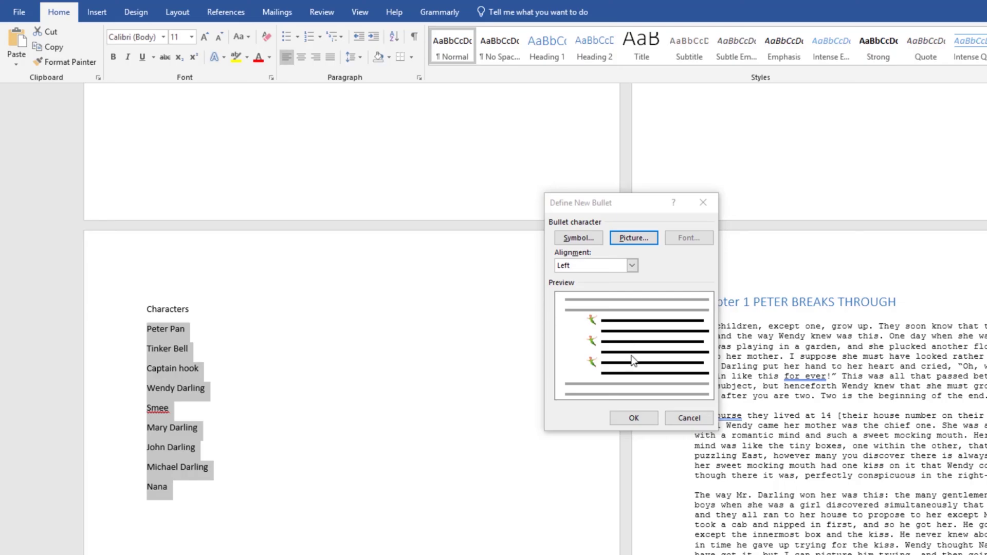
pyautogui.click(634, 417)
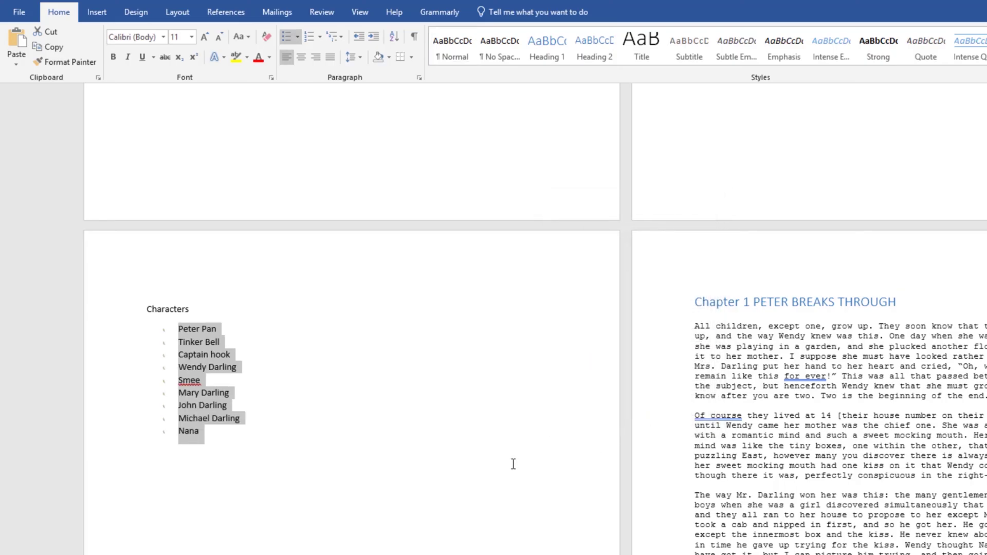
# - Enlarge the picture bullets to size 72, and remove the bullets from all the character names
pyautogui.click(165, 342)
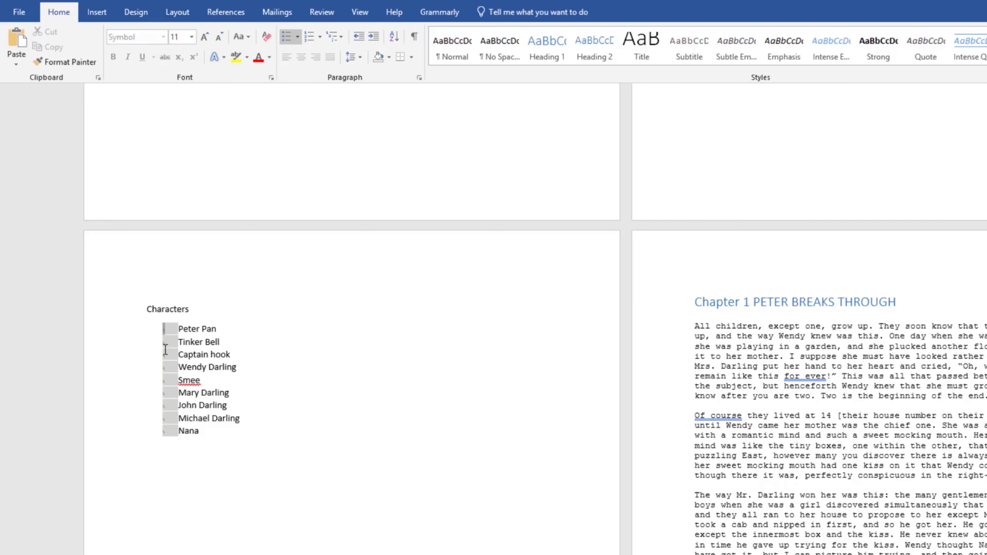
pyautogui.click(205, 37)
pyautogui.click(204, 37)
pyautogui.click(204, 37)
pyautogui.click(205, 38)
pyautogui.click(205, 37)
pyautogui.click(204, 37)
pyautogui.click(205, 37)
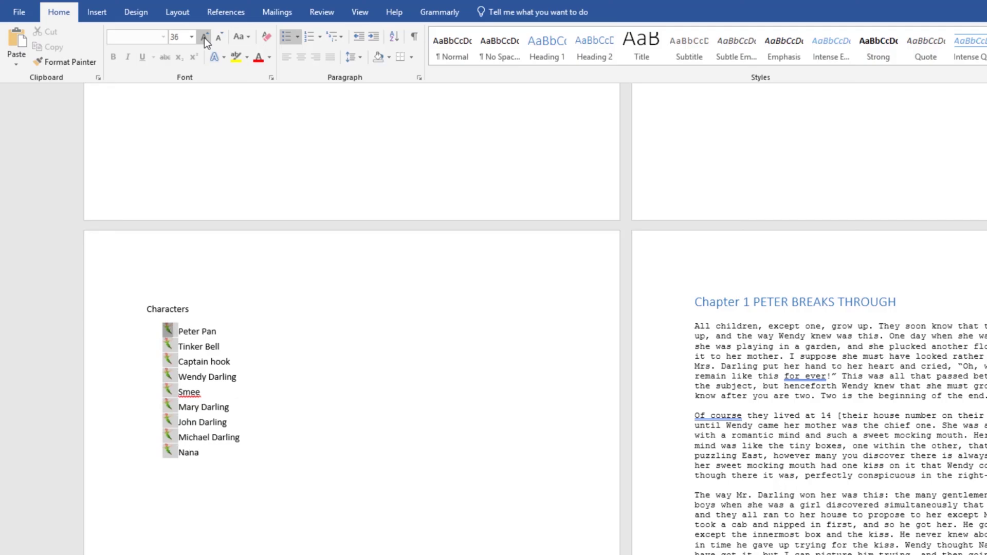
pyautogui.click(205, 37)
pyautogui.click(204, 37)
pyautogui.click(204, 37)
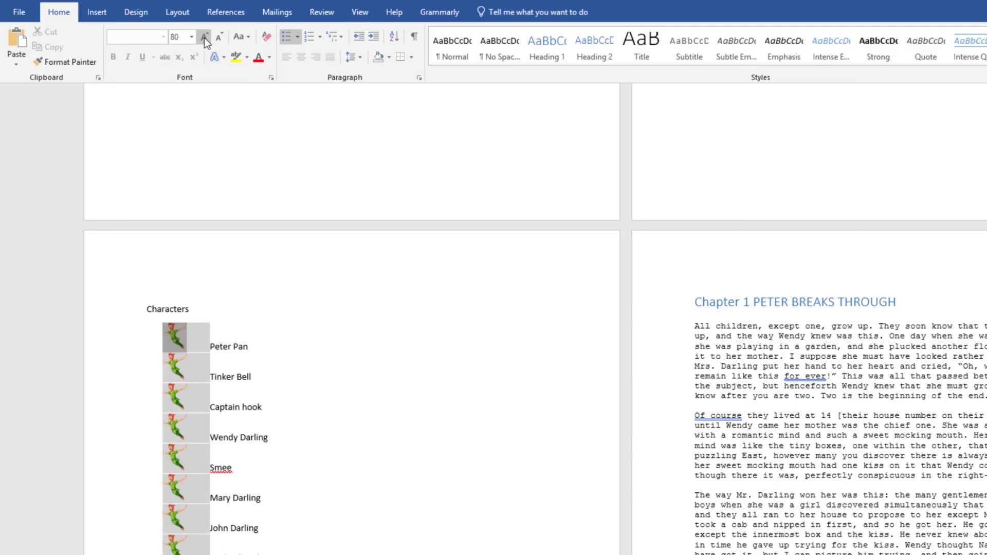
pyautogui.click(216, 37)
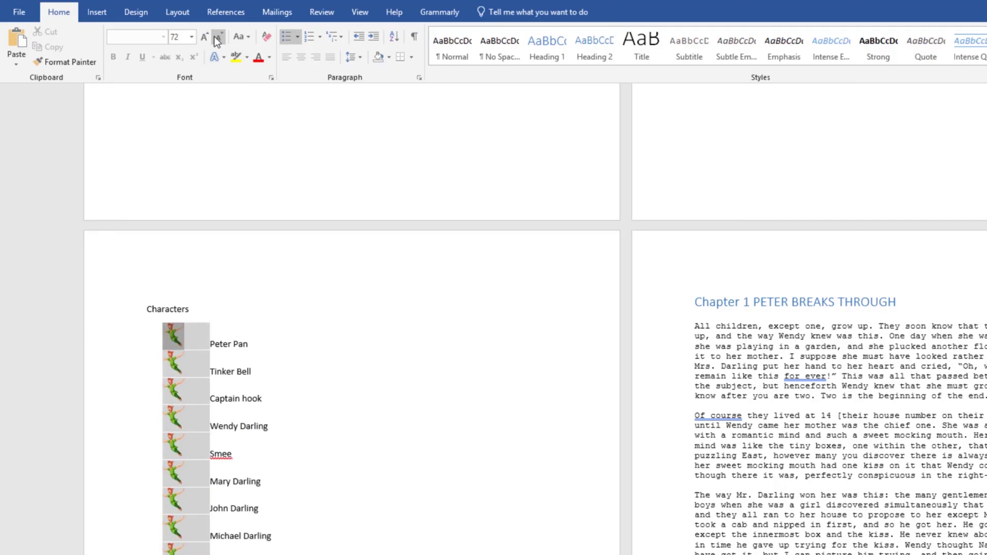
pyautogui.moveTo(309, 498); pyautogui.dragTo(238, 246)
pyautogui.click(283, 36)
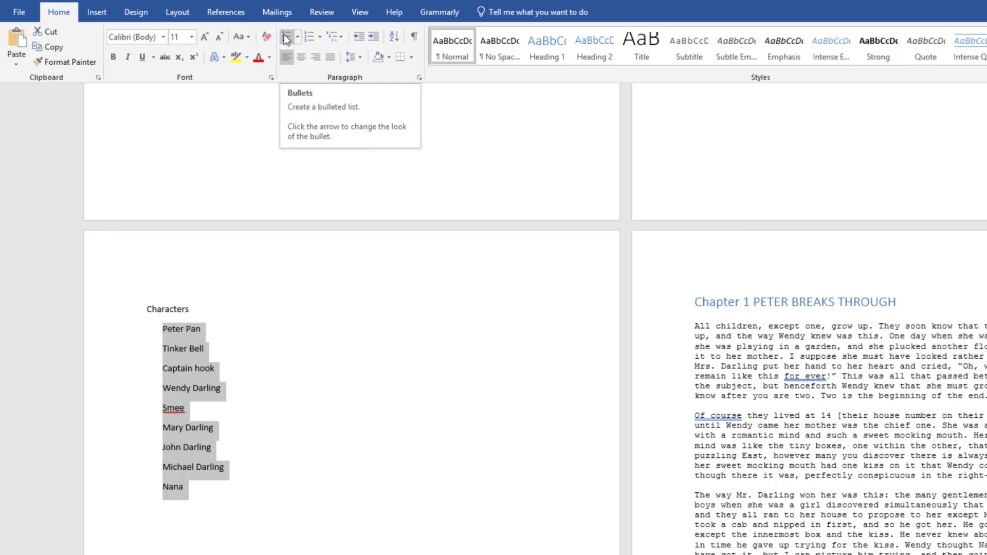
# - Begin defining a new multilevel list for the character names, with the A, B, C number style for level 2
pyautogui.click(342, 36)
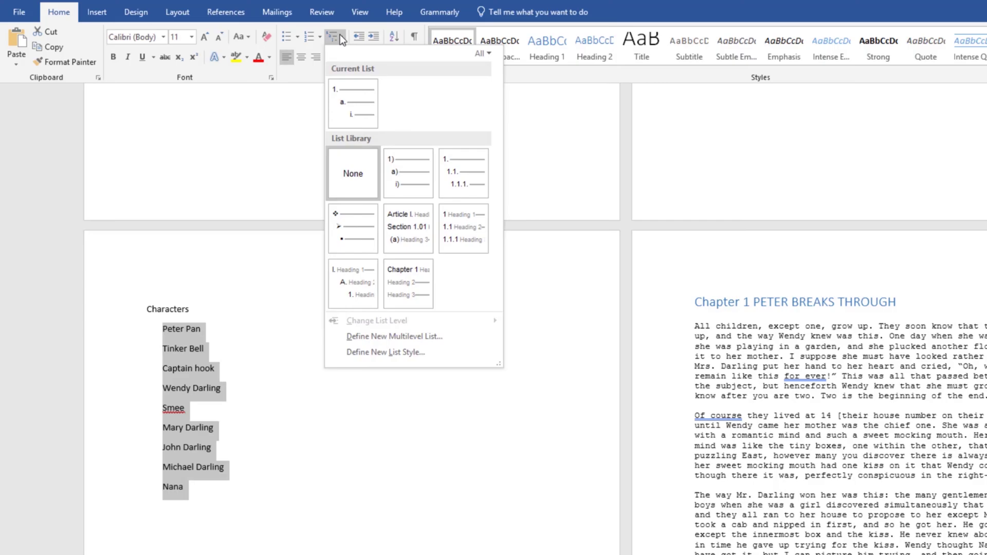
pyautogui.moveTo(358, 109)
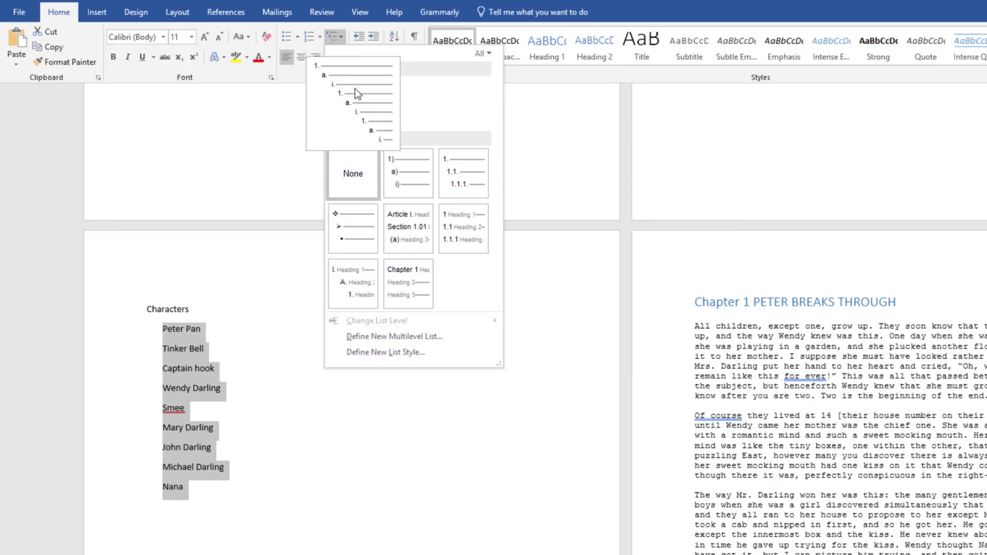
pyautogui.moveTo(405, 236)
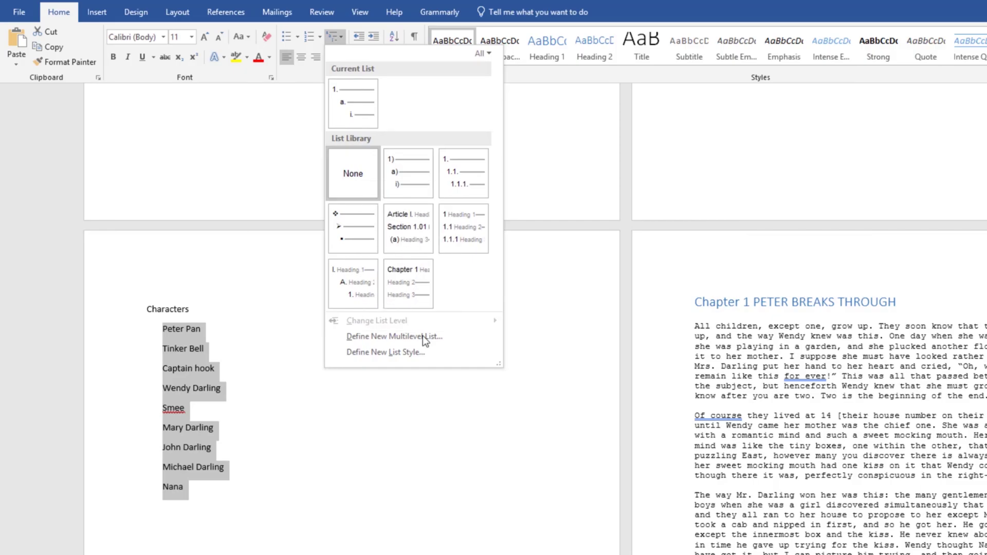
pyautogui.click(465, 343)
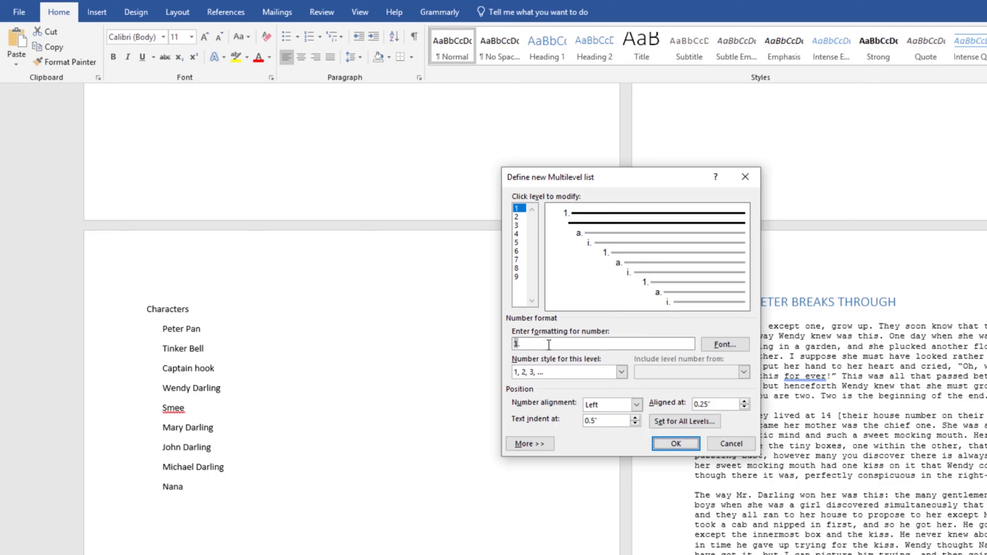
pyautogui.click(519, 217)
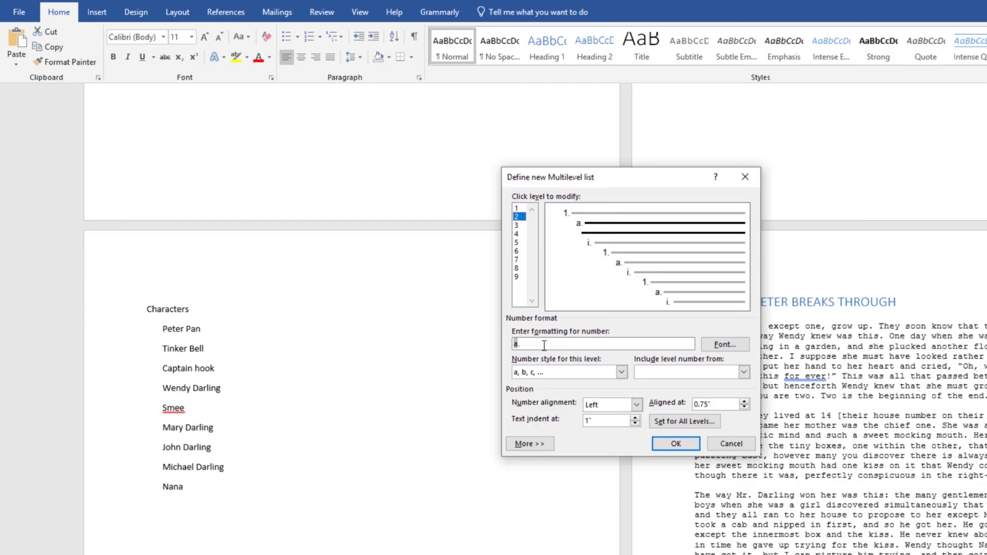
pyautogui.click(620, 371)
pyautogui.click(592, 418)
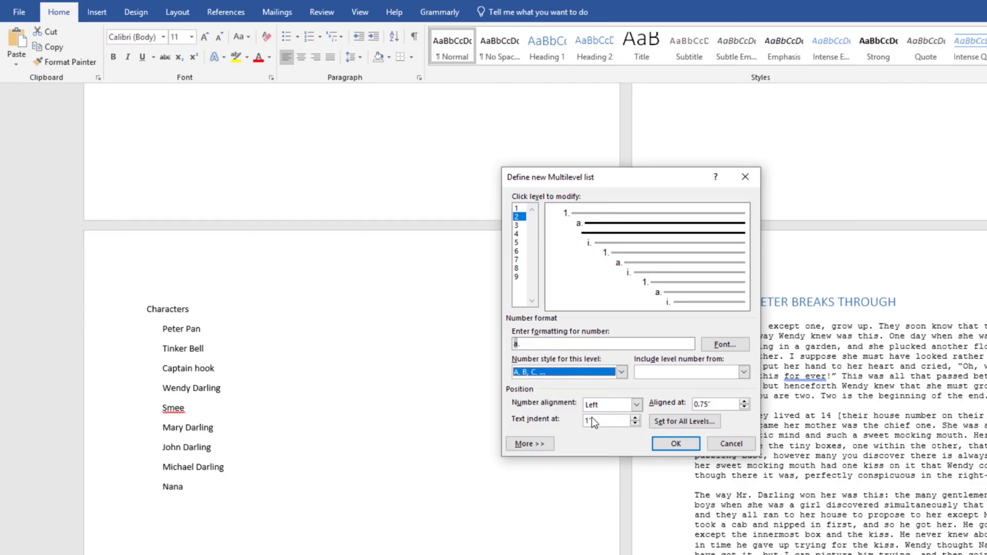
# - Include the level 1 number in the level 2 numbering of the new multilevel list
pyautogui.click(733, 343)
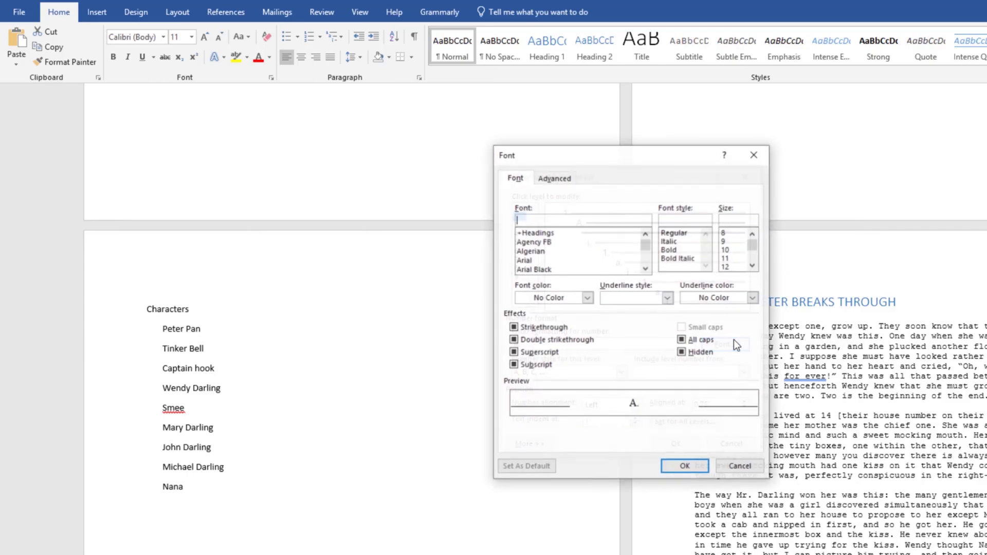
pyautogui.click(759, 154)
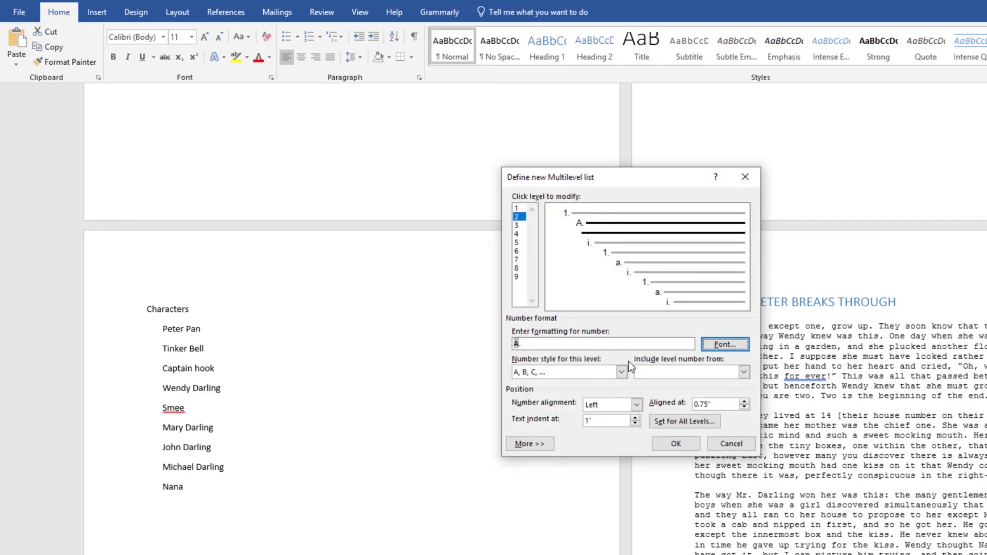
pyautogui.click(710, 377)
pyautogui.click(699, 385)
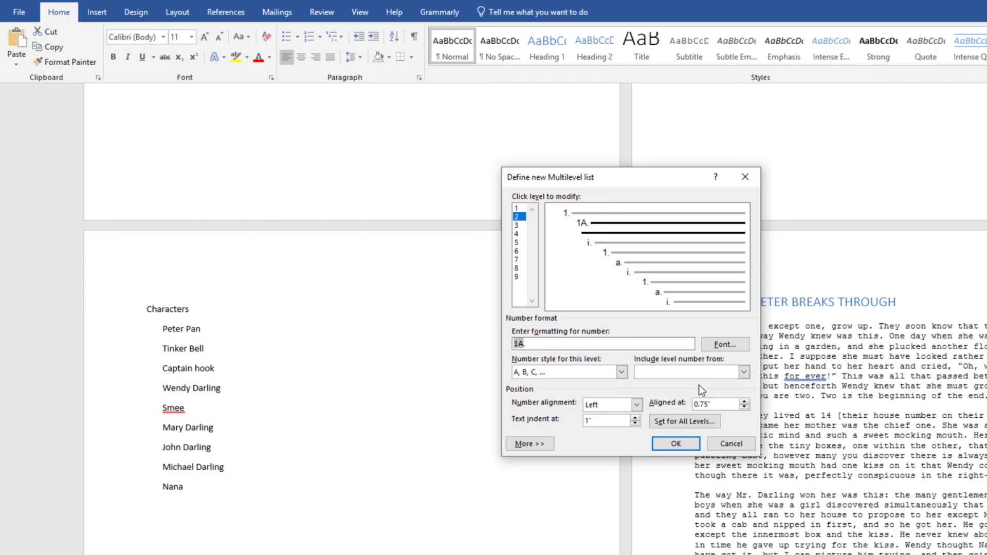
# - Set the level 3 number style to I, II, III and apply the new multilevel list to the character names
pyautogui.click(531, 445)
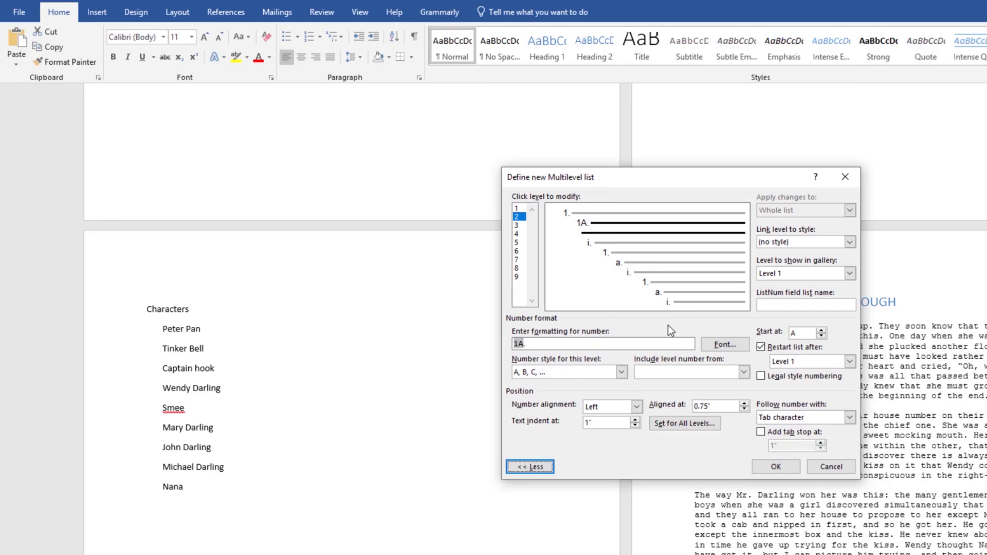
pyautogui.click(517, 225)
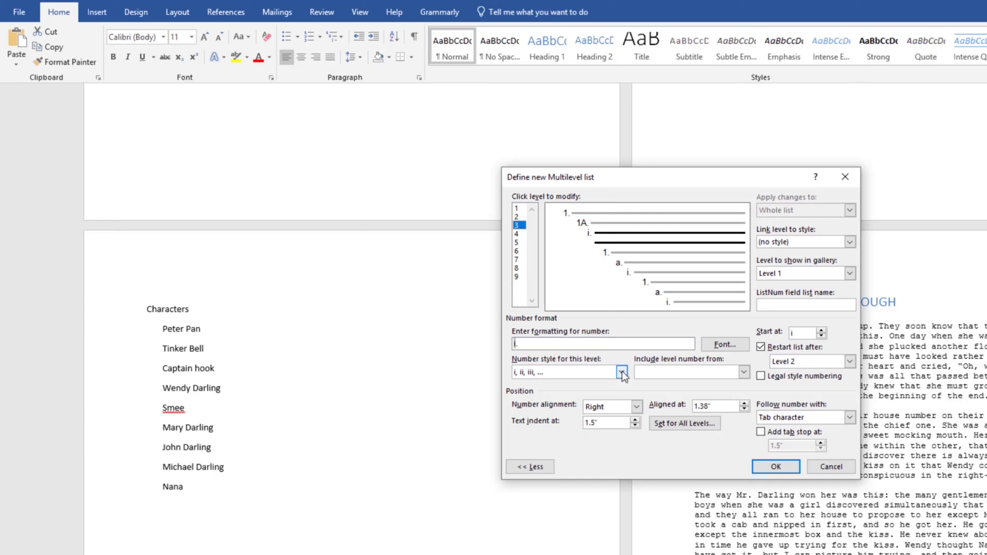
pyautogui.click(621, 371)
pyautogui.click(578, 403)
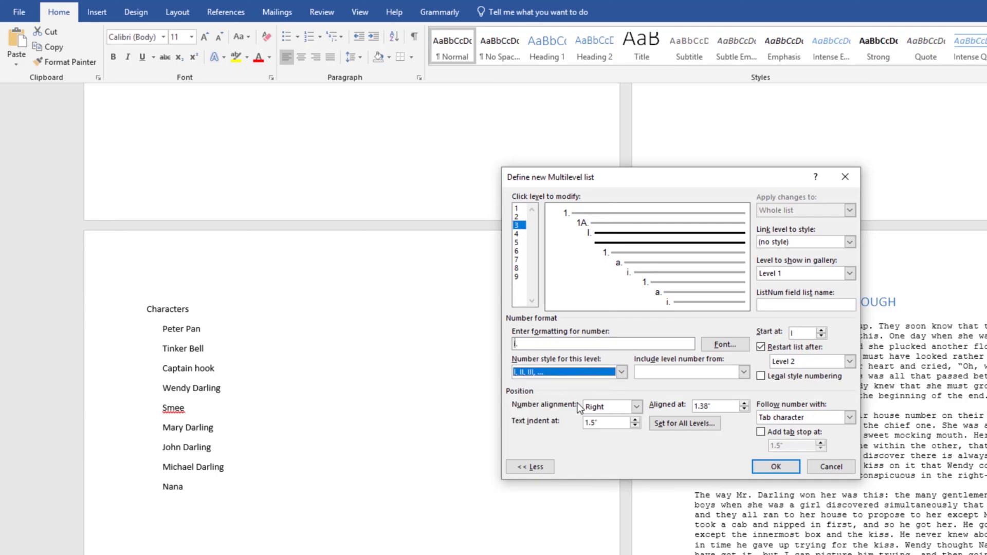
pyautogui.click(776, 467)
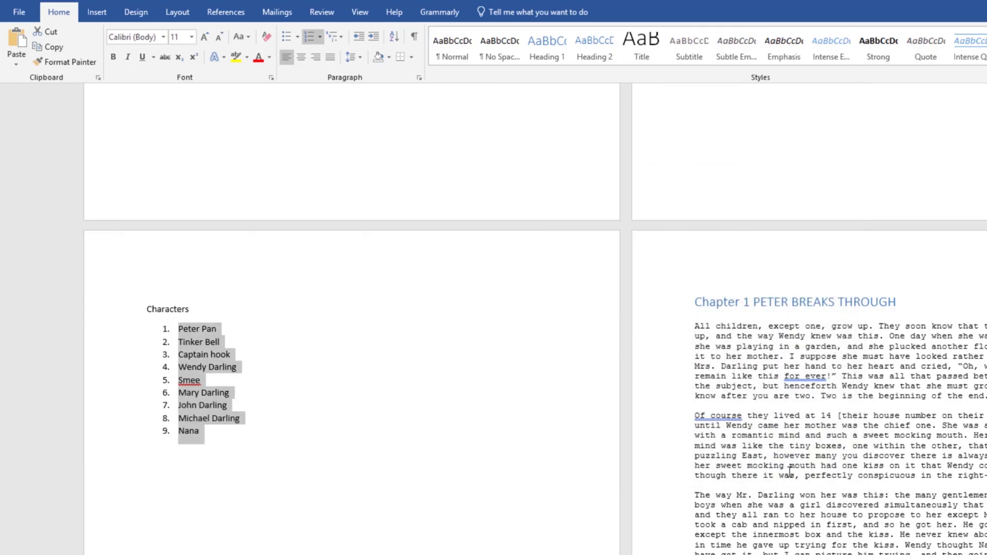
# - Demote Tinker Bell to list level 2 and Captain hook to list level 3
pyautogui.click(179, 342)
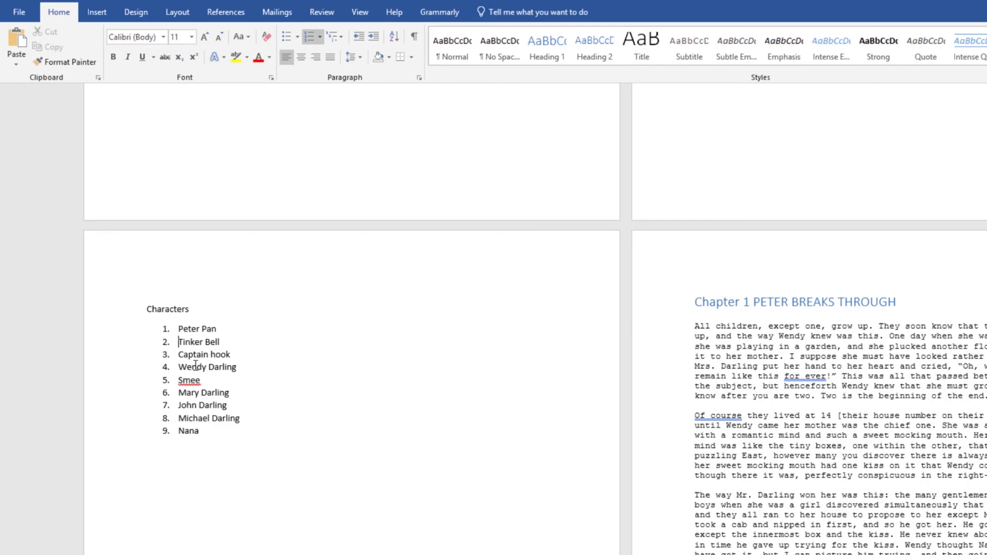
pyautogui.press('Tab')
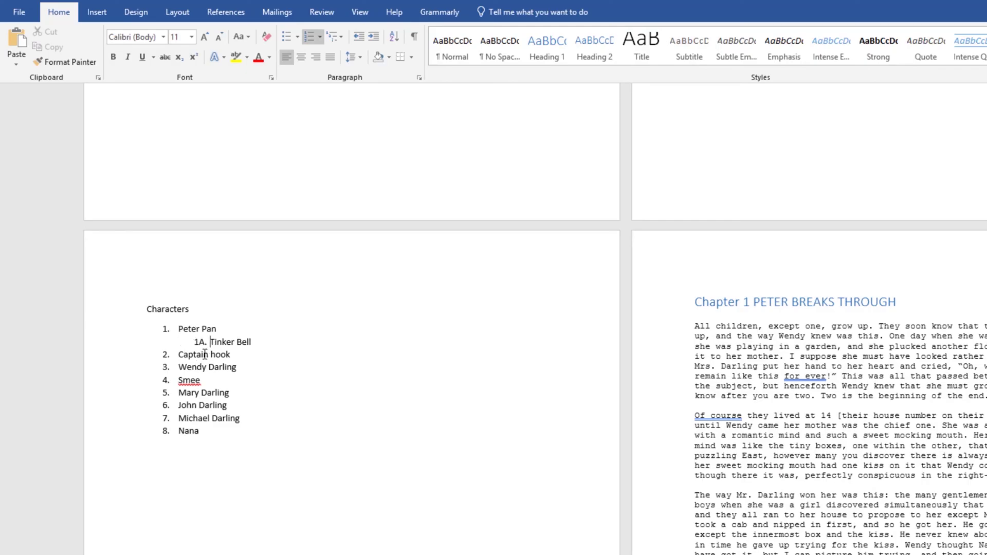
pyautogui.click(180, 355)
pyautogui.press('Tab')
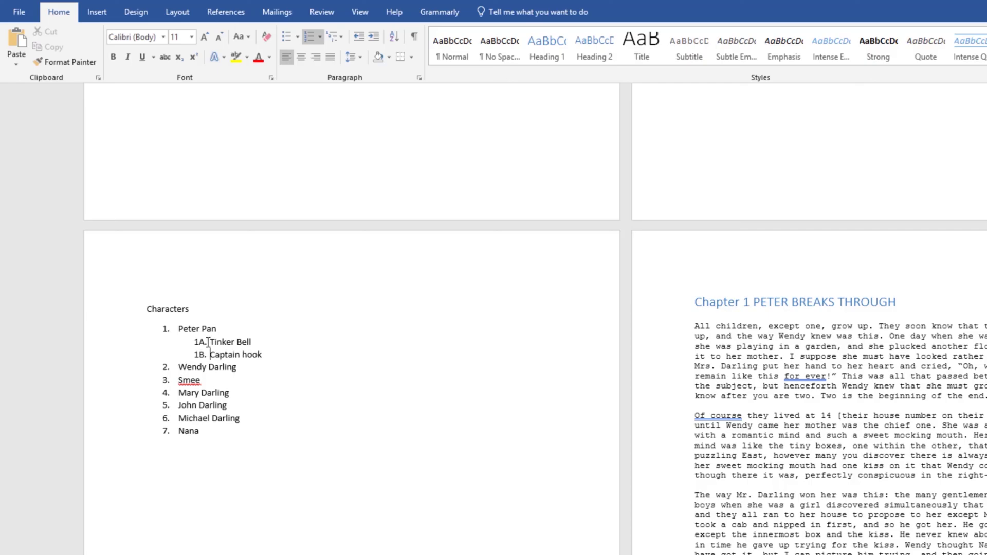
pyautogui.press('Tab')
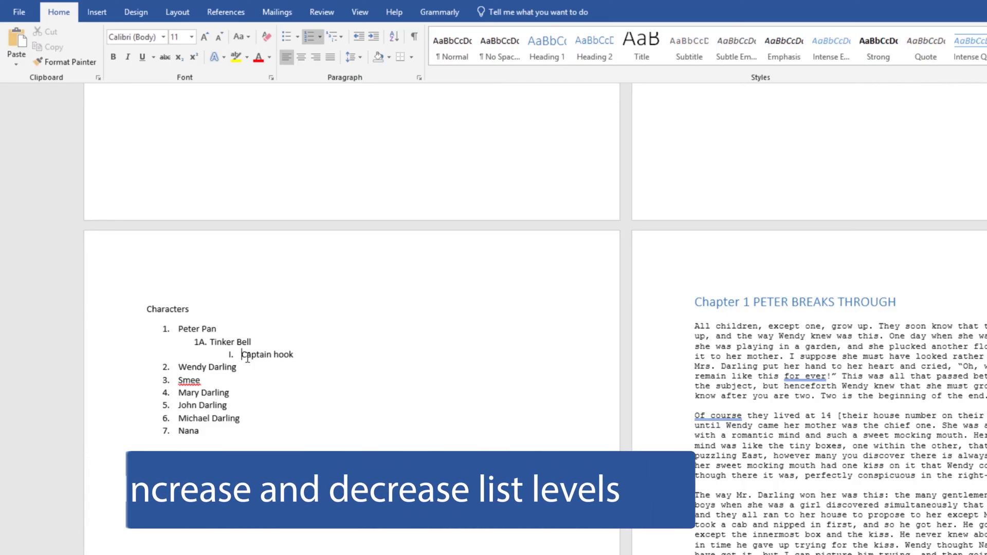
# - Try decreasing and increasing the list level of Captain hook, bringing it back to level 1
pyautogui.hotkey('shift', 'Tab')
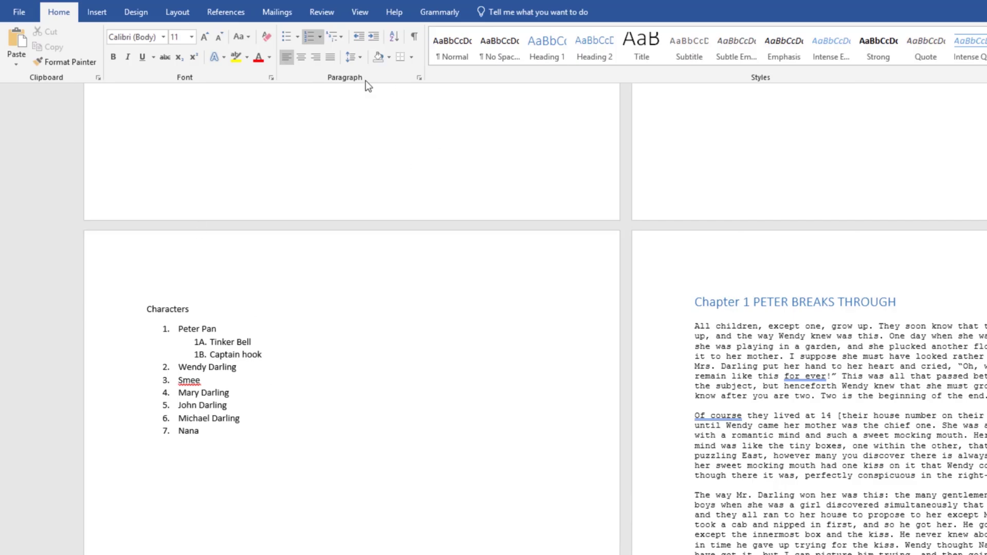
pyautogui.click(356, 37)
pyautogui.click(376, 39)
pyautogui.click(376, 39)
pyautogui.click(361, 38)
pyautogui.click(361, 38)
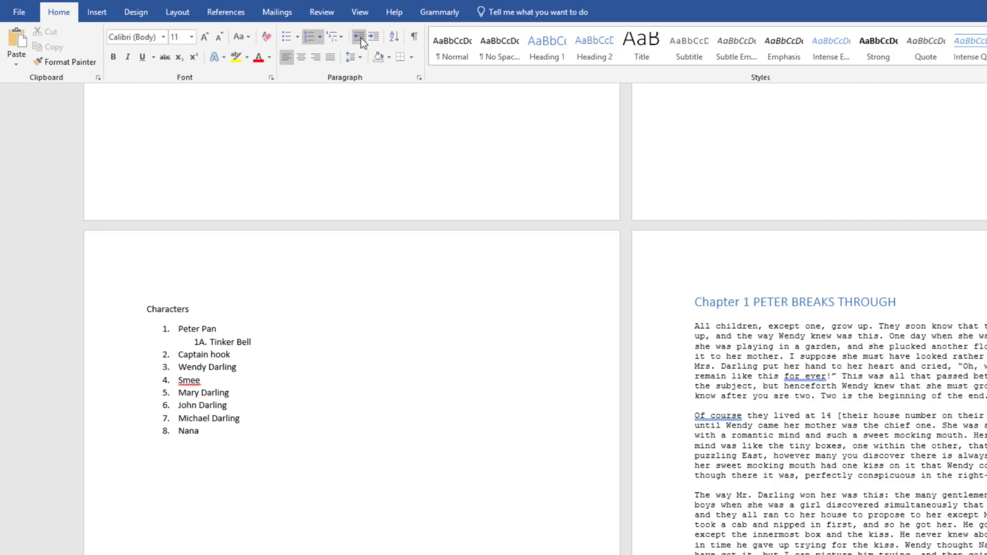
pyautogui.click(358, 38)
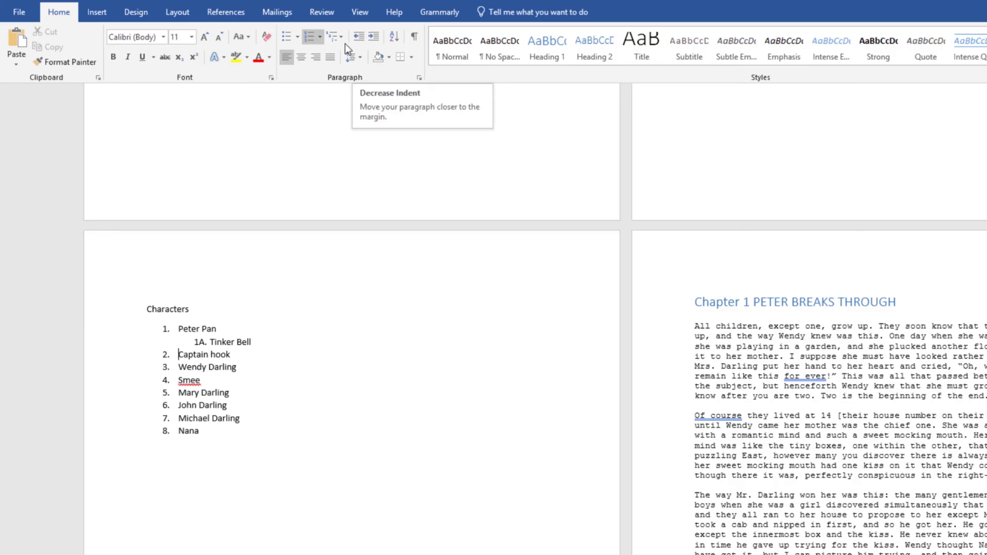
# - Change the list level of Captain hook to the third level, numbered I
pyautogui.click(343, 39)
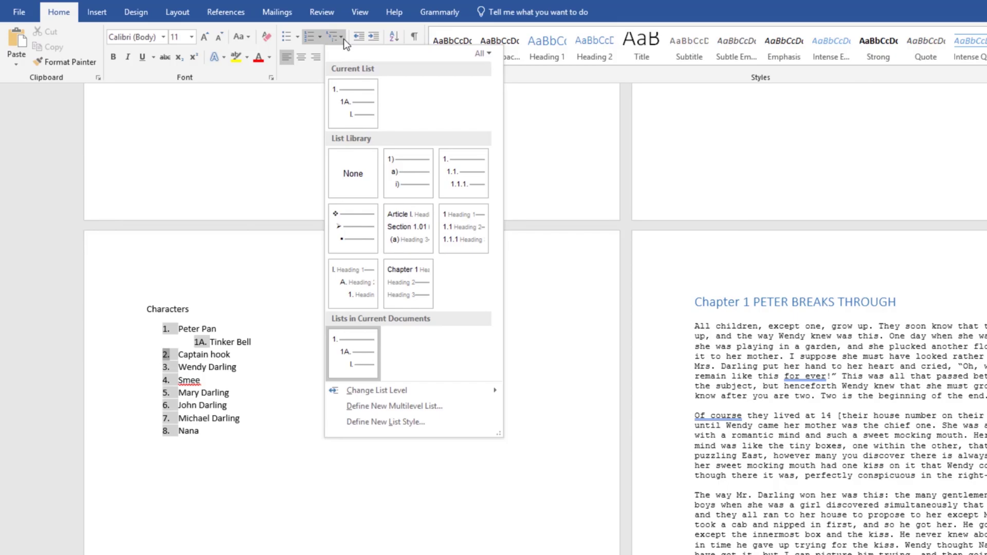
pyautogui.moveTo(400, 390)
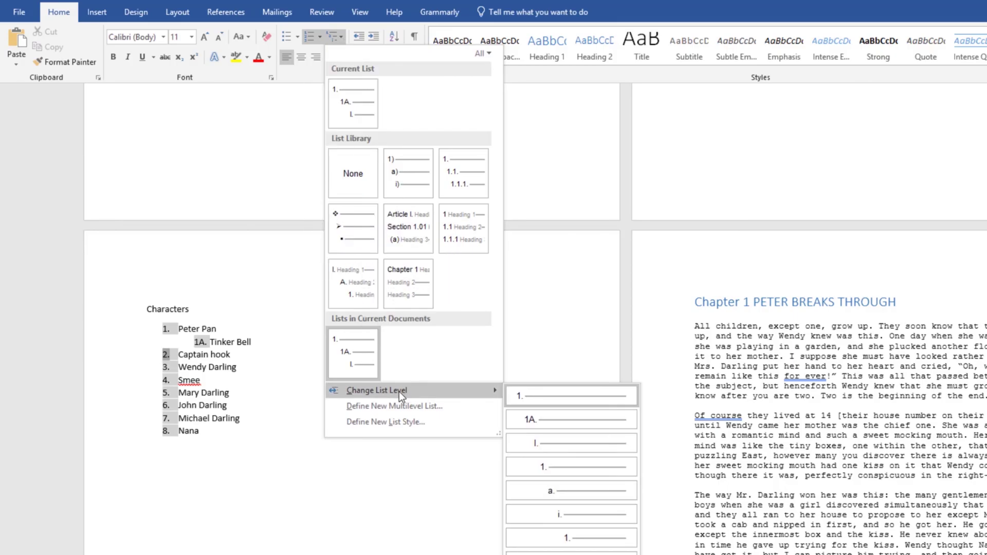
pyautogui.click(572, 448)
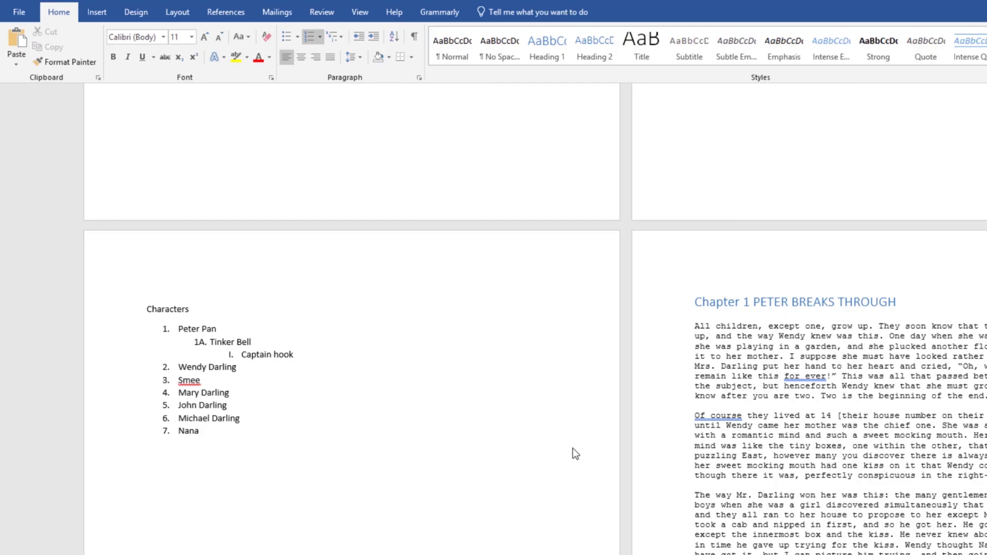
pyautogui.click(321, 37)
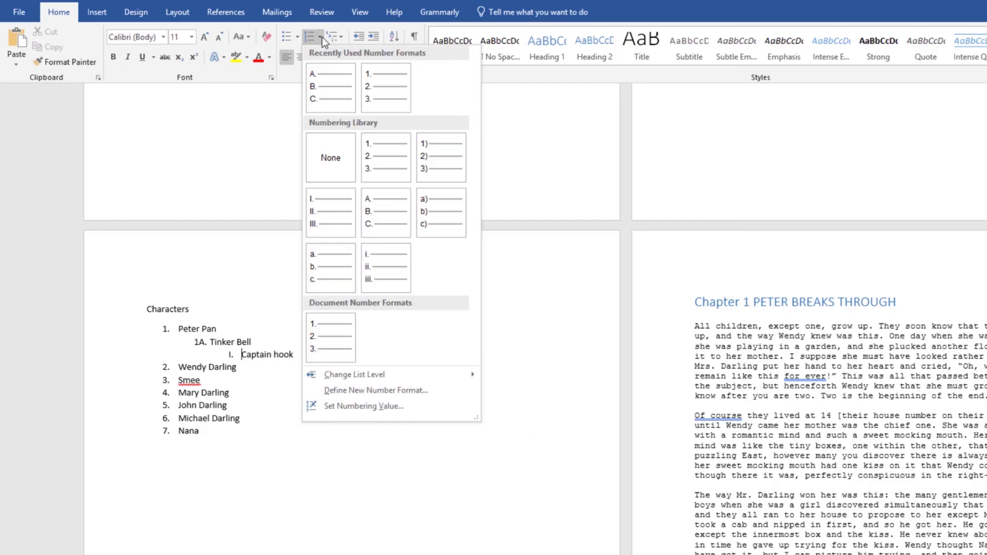
pyautogui.click(297, 36)
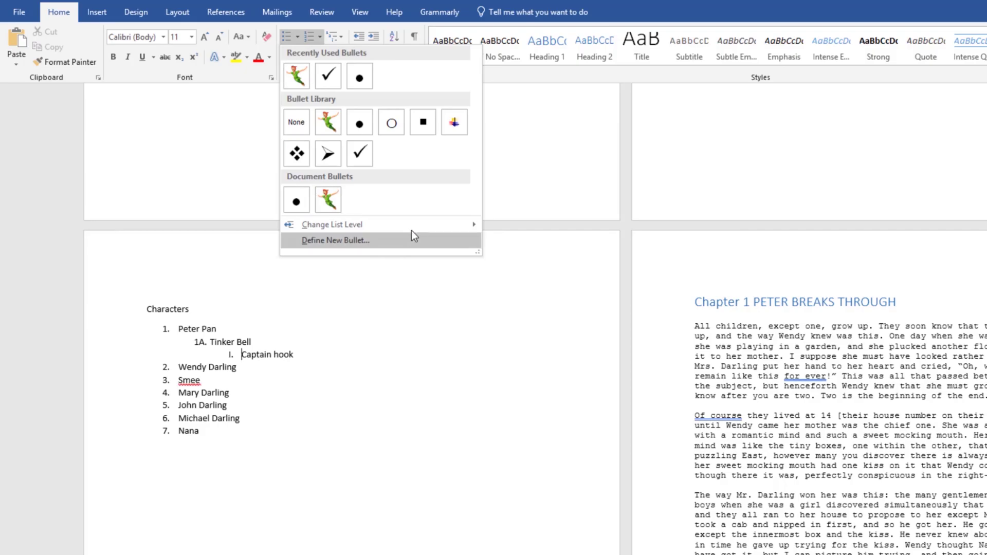
pyautogui.moveTo(417, 226)
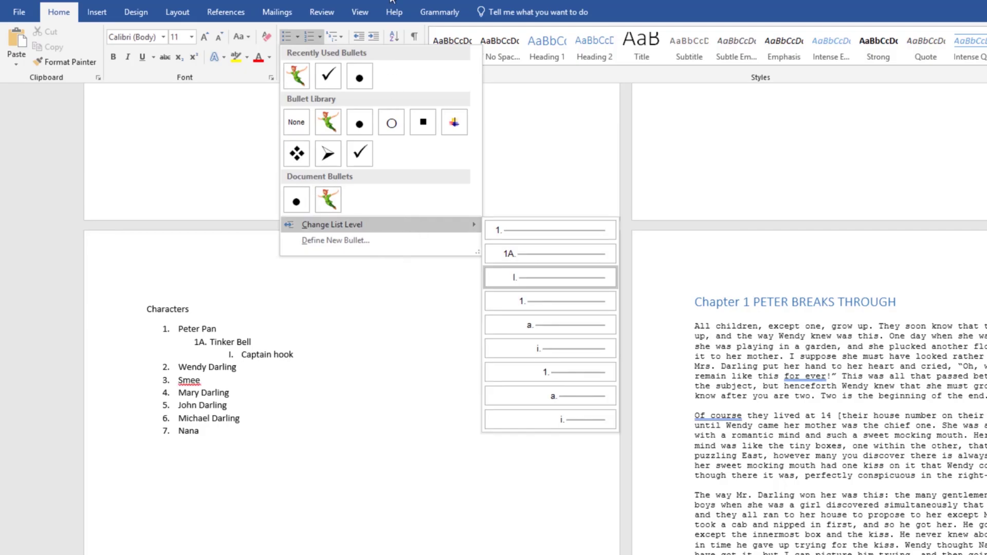
pyautogui.press('Escape')
pyautogui.press('Escape')
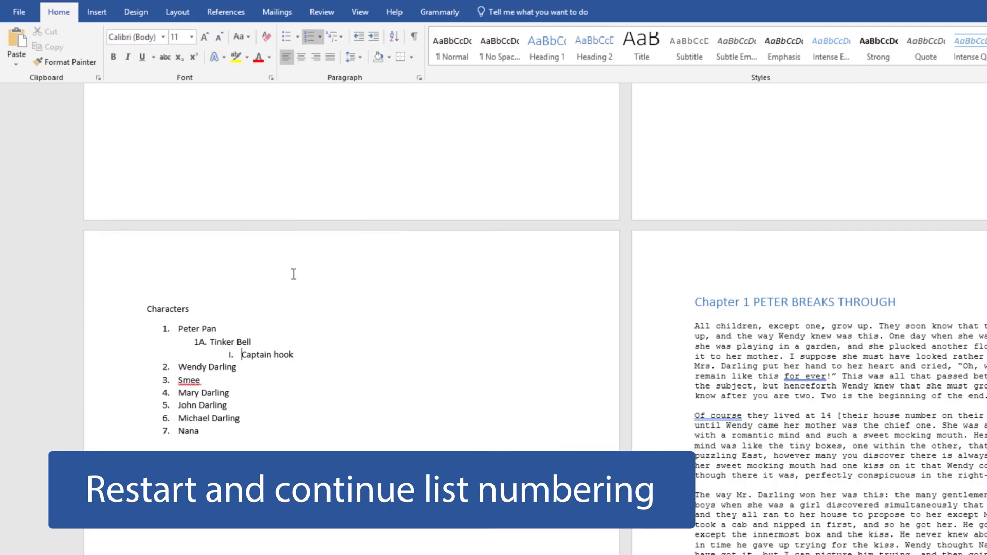
# - Add Peter Pan, Wendy Darling and Smee on separate lines below the character list and number these three lines
pyautogui.click(329, 445)
pyautogui.press('Return')
pyautogui.press('Return')
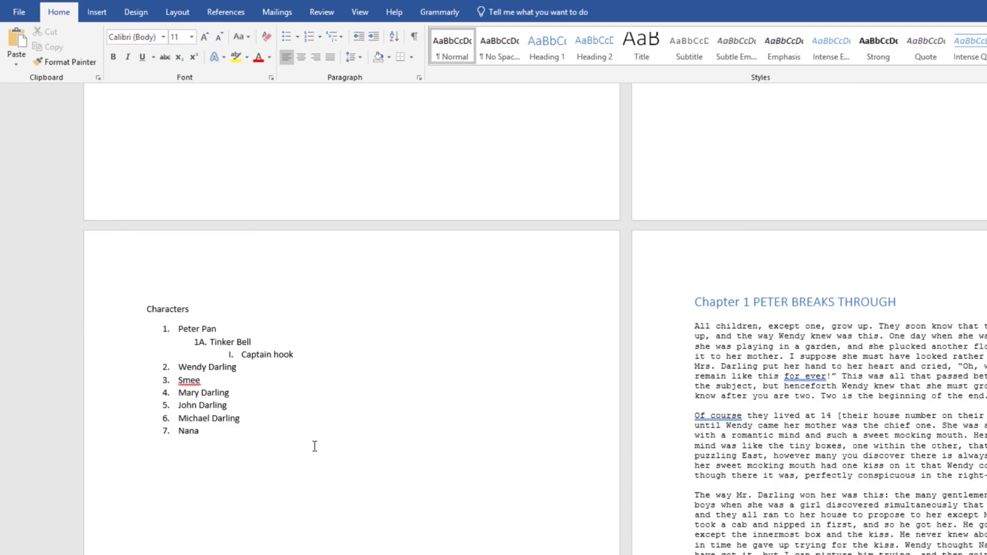
pyautogui.write('Peter Pan')
pyautogui.press('Return')
pyautogui.write('Wendy Darling')
pyautogui.press('Return')
pyautogui.write('Smee')
pyautogui.moveTo(194, 517); pyautogui.dragTo(141, 477)
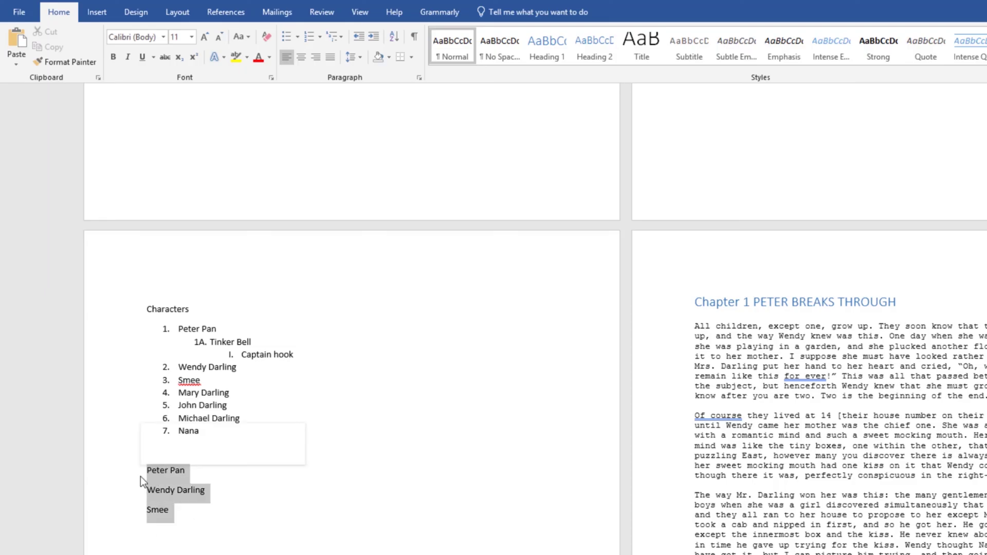
pyautogui.click(314, 35)
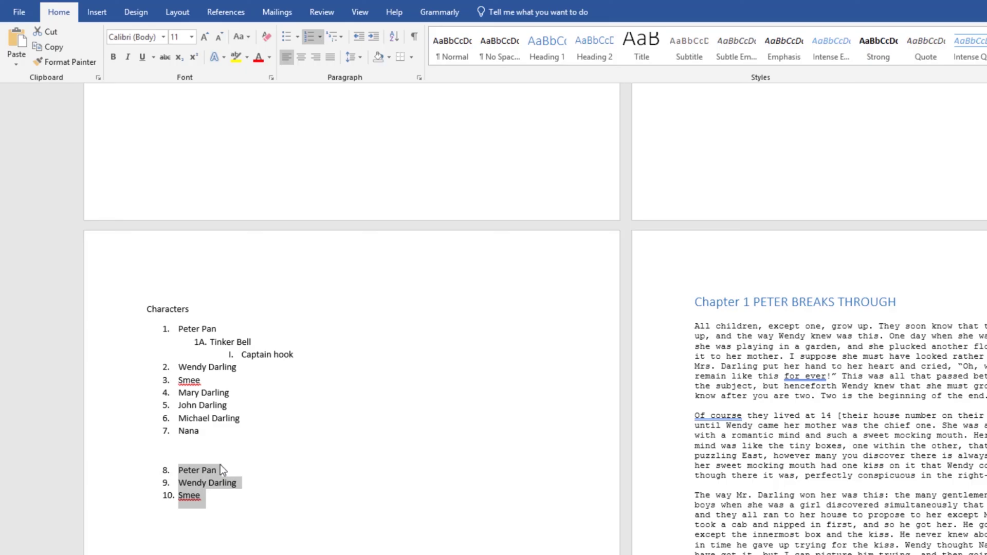
# - Restart the numbering of the second list at 1, beginning with its Peter Pan item
pyautogui.click(167, 470)
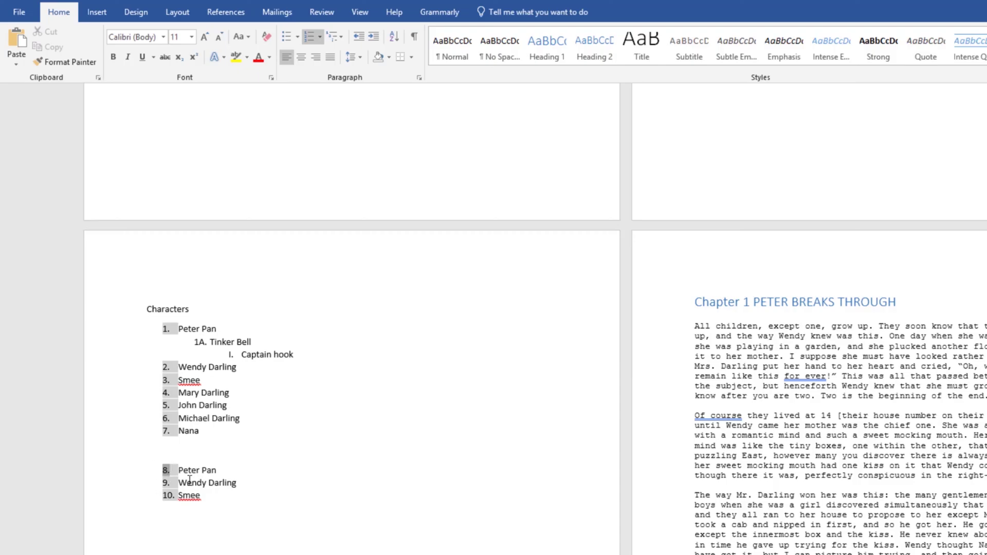
pyautogui.rightClick(168, 470)
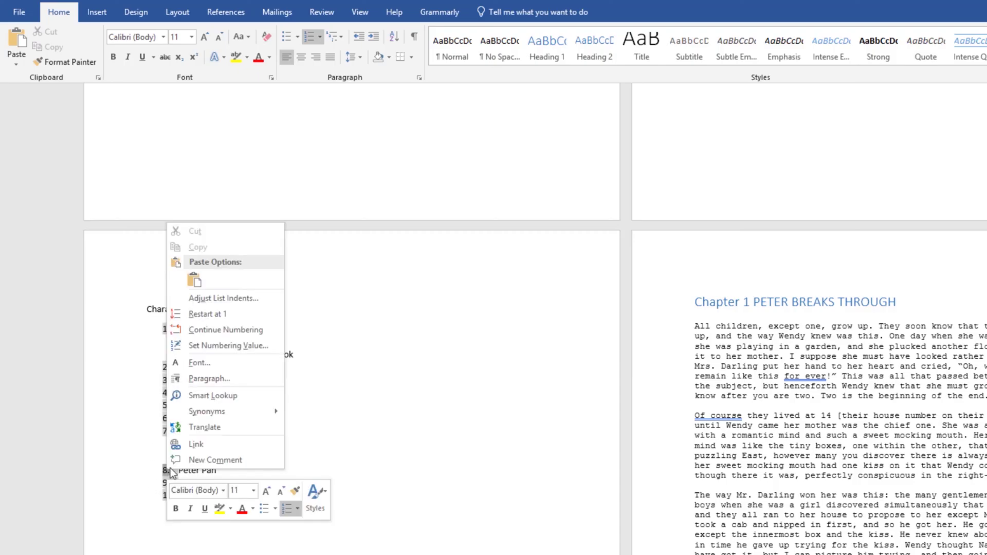
pyautogui.click(252, 311)
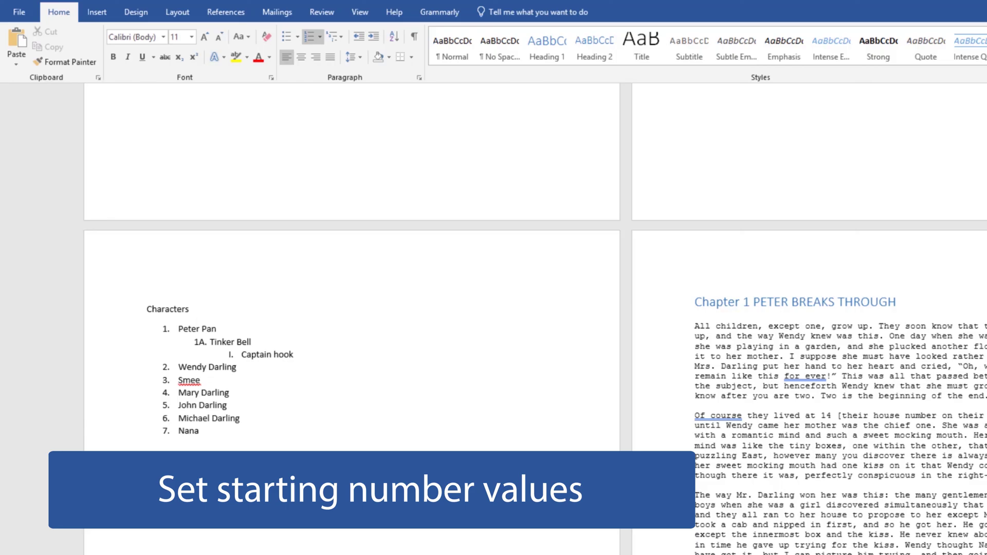
# - Set the second list's numbering to start a new list with the value 100
pyautogui.rightClick(165, 470)
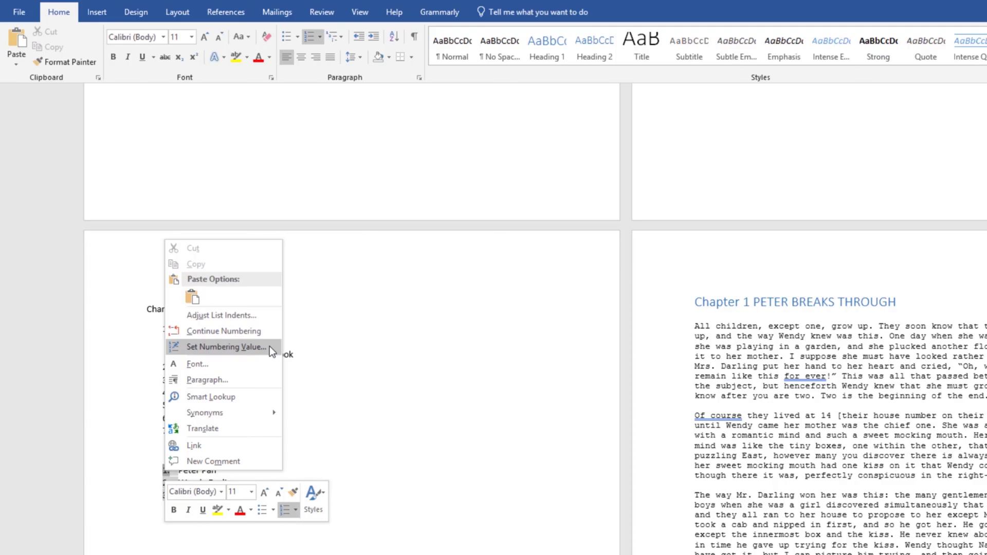
pyautogui.click(269, 346)
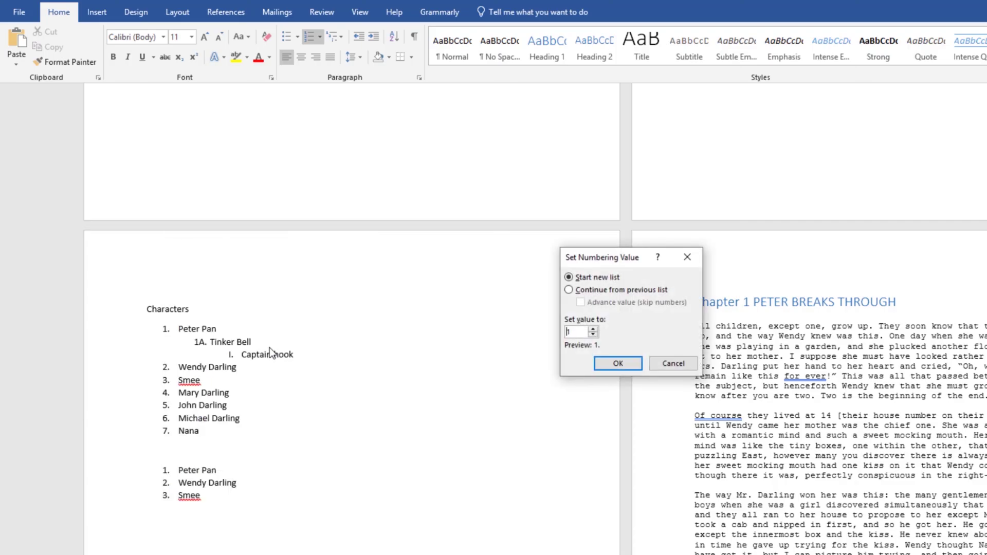
pyautogui.click(591, 293)
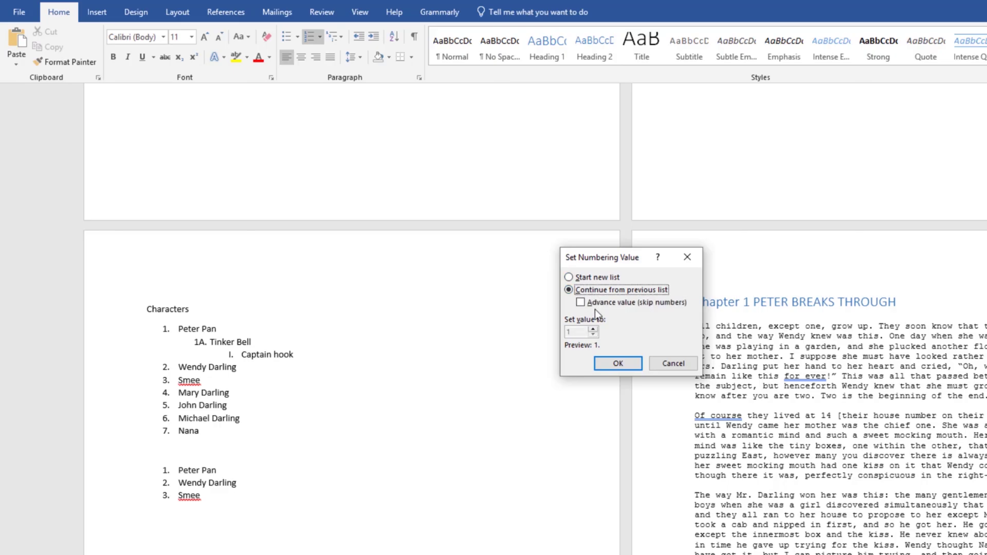
pyautogui.hotkey('alt', 's')
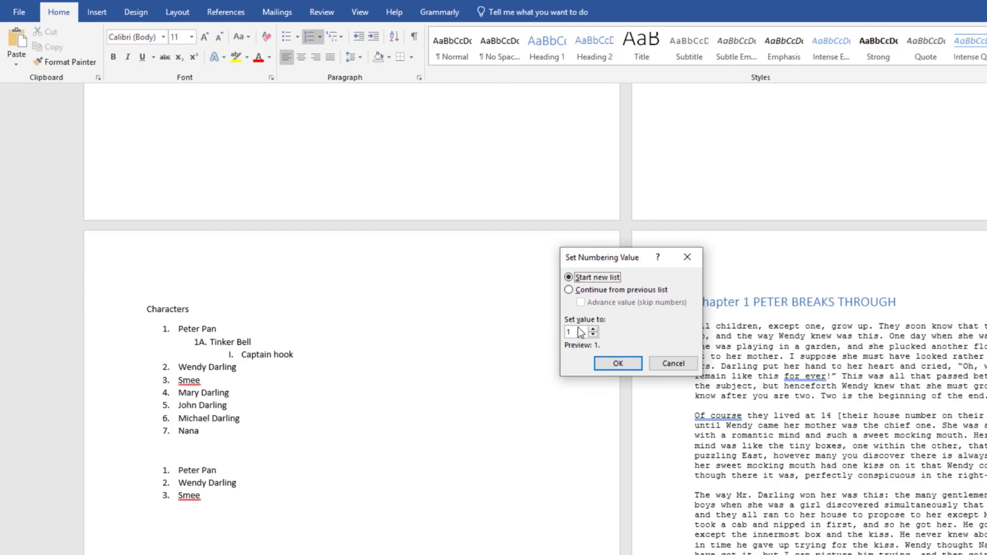
pyautogui.hotkey('alt', 'v')
pyautogui.write('100')
pyautogui.click(628, 367)
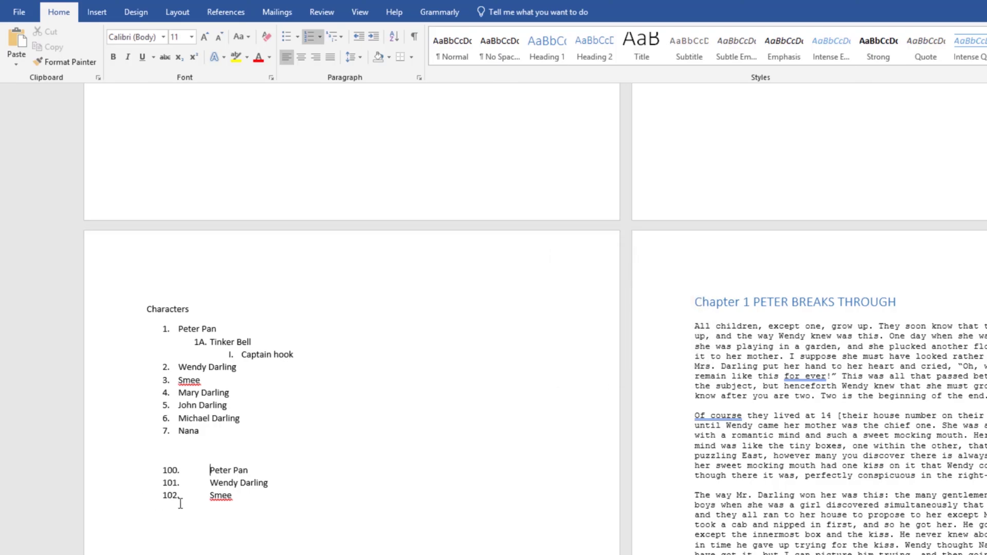